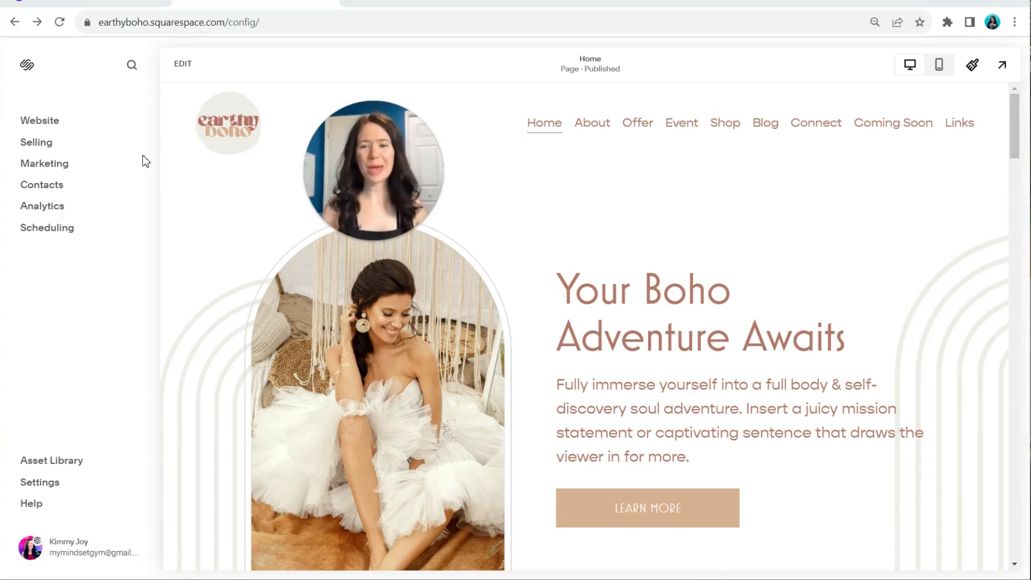
Look through the home page's sections and examine the font pack and global text styles in Site Styles
{"action": "scroll", "coordinate": [694, 220], "scroll_direction": "down", "scroll_amount": 7}
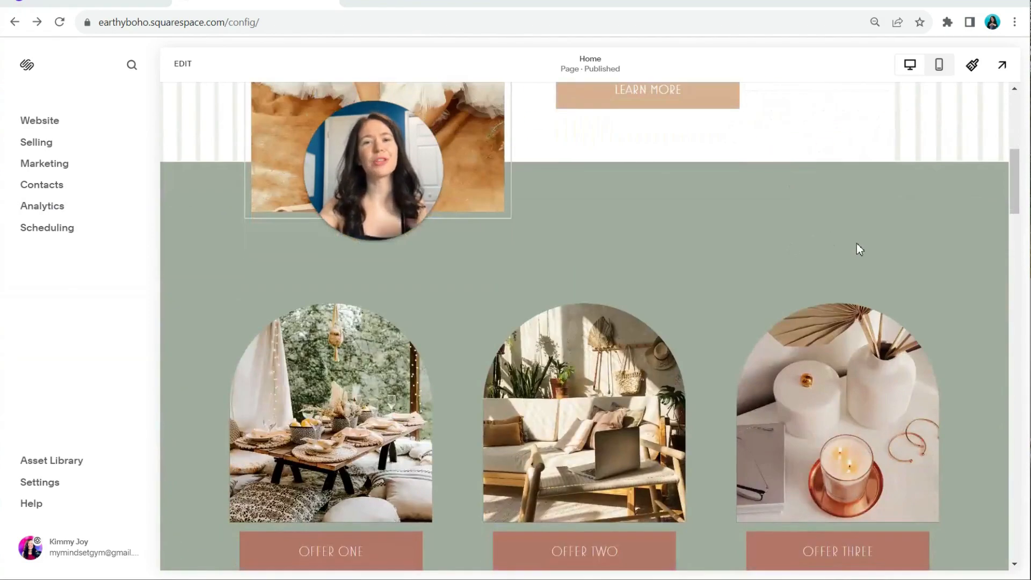
{"action": "scroll", "coordinate": [855, 247], "scroll_direction": "down", "scroll_amount": 3}
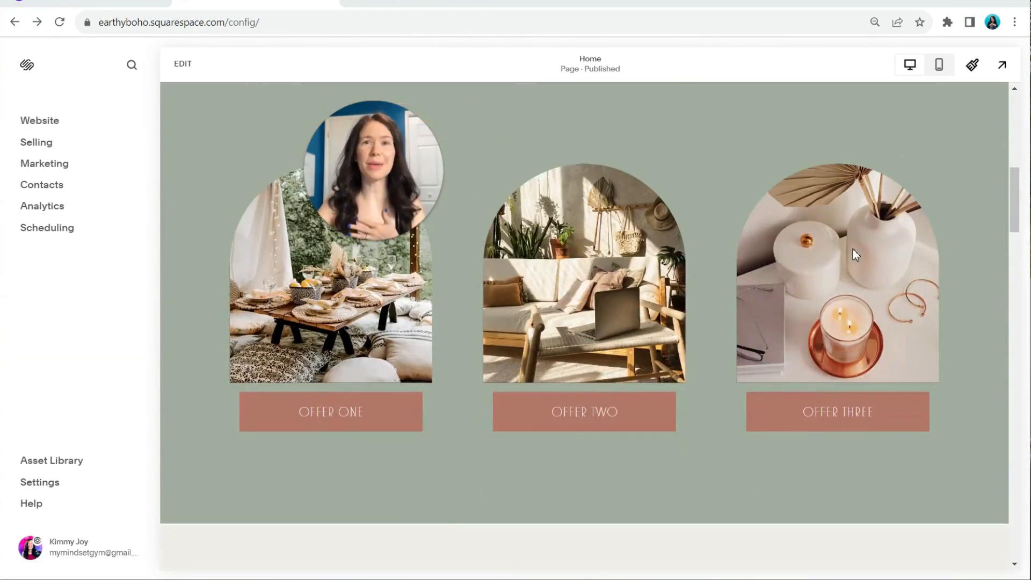
{"action": "scroll", "coordinate": [856, 254], "scroll_direction": "down", "scroll_amount": 2}
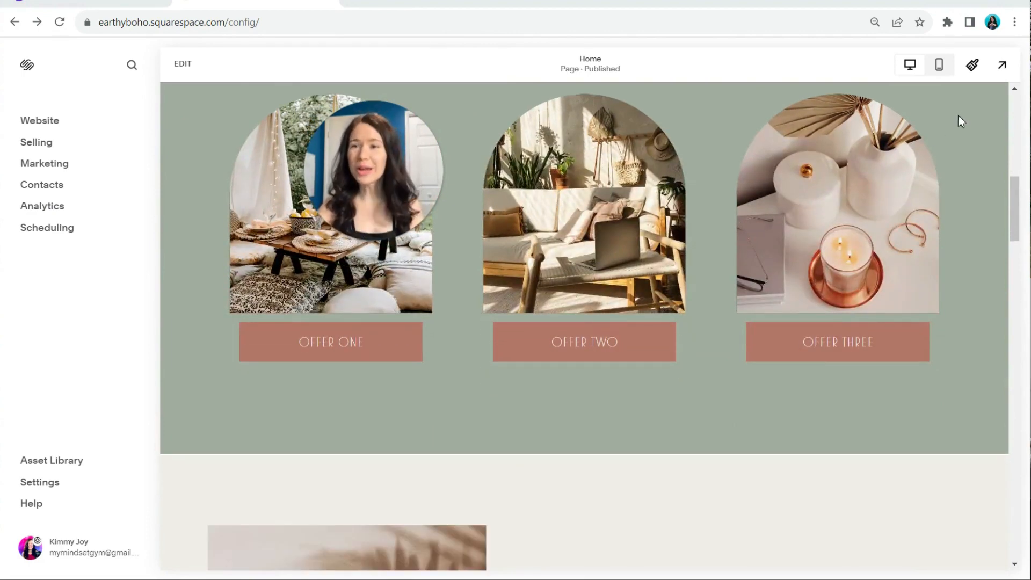
{"action": "left_click", "coordinate": [968, 67]}
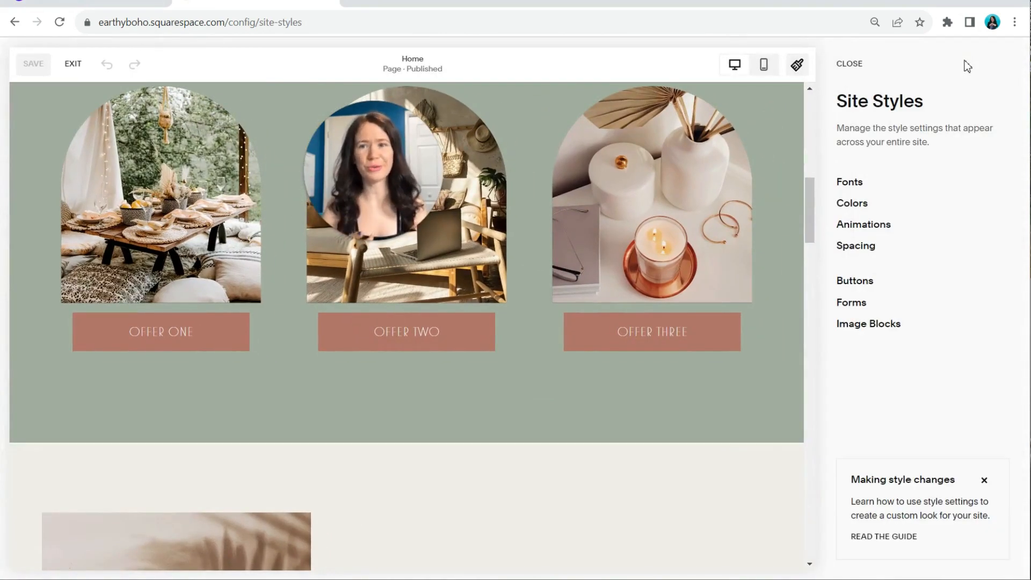
{"action": "left_click", "coordinate": [854, 194]}
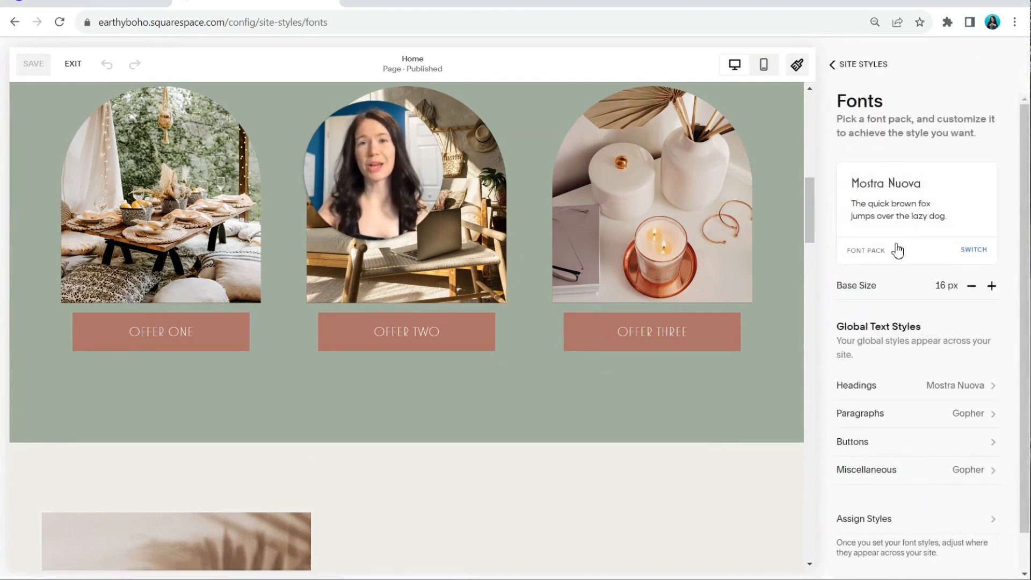
{"action": "scroll", "coordinate": [895, 251], "scroll_direction": "down", "scroll_amount": 1}
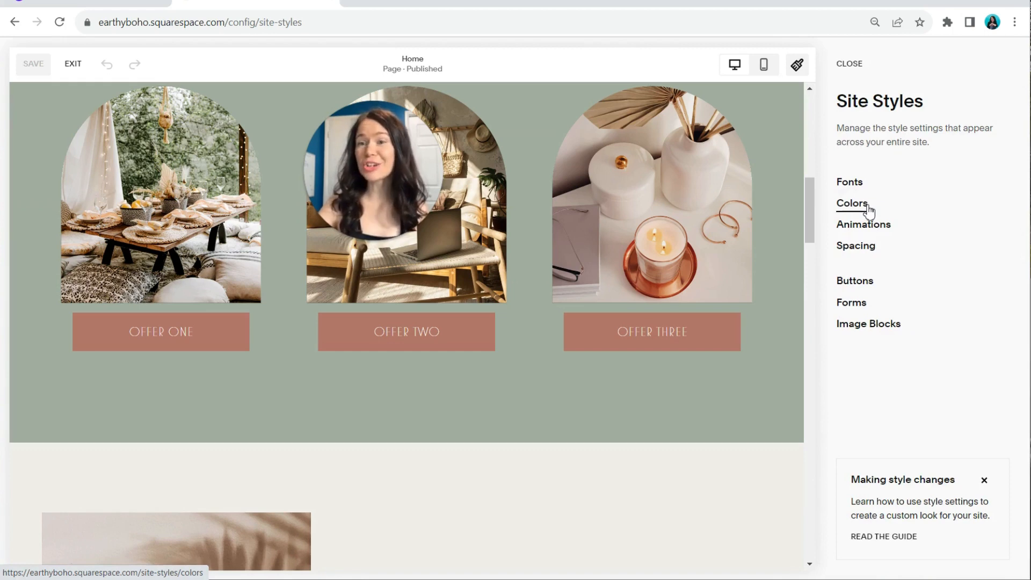
Examine the site's color palette and color themes, and open the Animations settings
{"action": "left_click", "coordinate": [868, 211]}
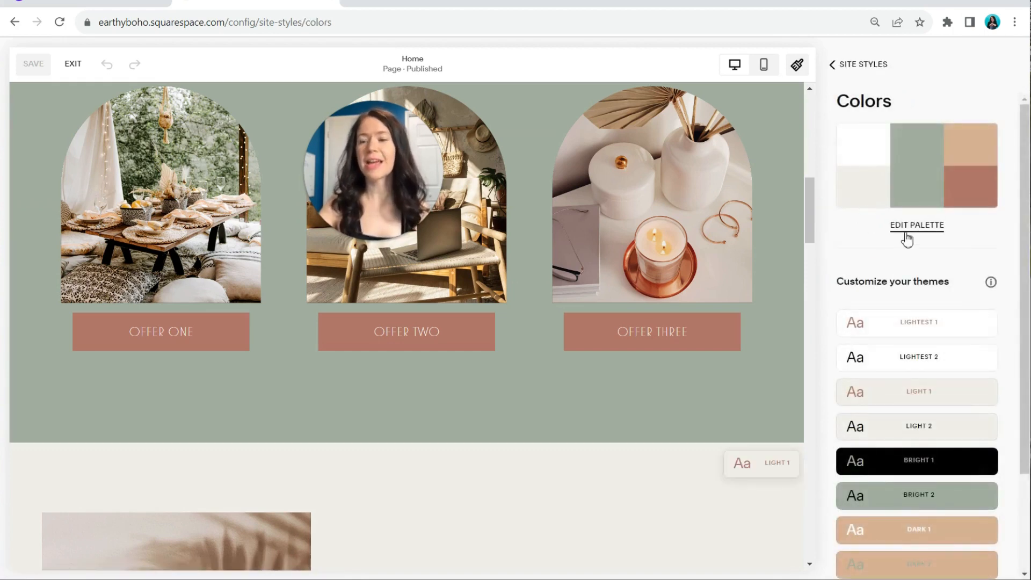
{"action": "scroll", "coordinate": [942, 290], "scroll_direction": "down", "scroll_amount": 2}
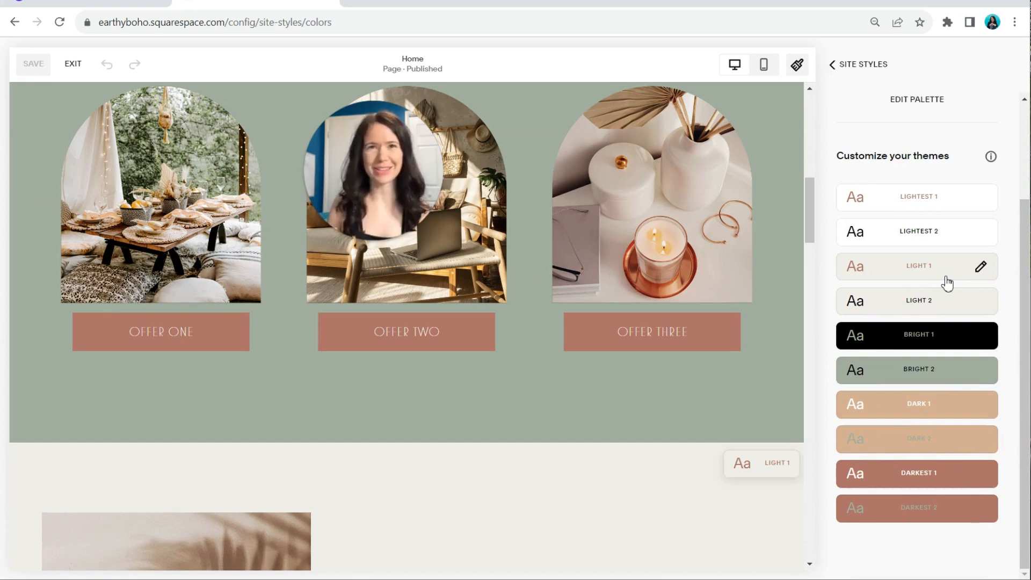
{"action": "scroll", "coordinate": [946, 283], "scroll_direction": "up", "scroll_amount": 2}
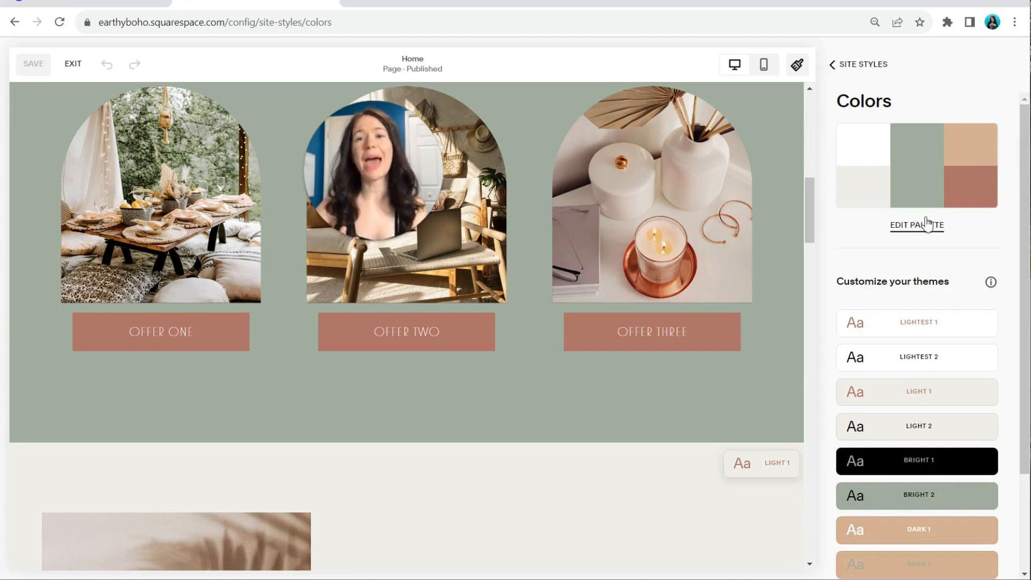
{"action": "scroll", "coordinate": [927, 224], "scroll_direction": "down", "scroll_amount": 2}
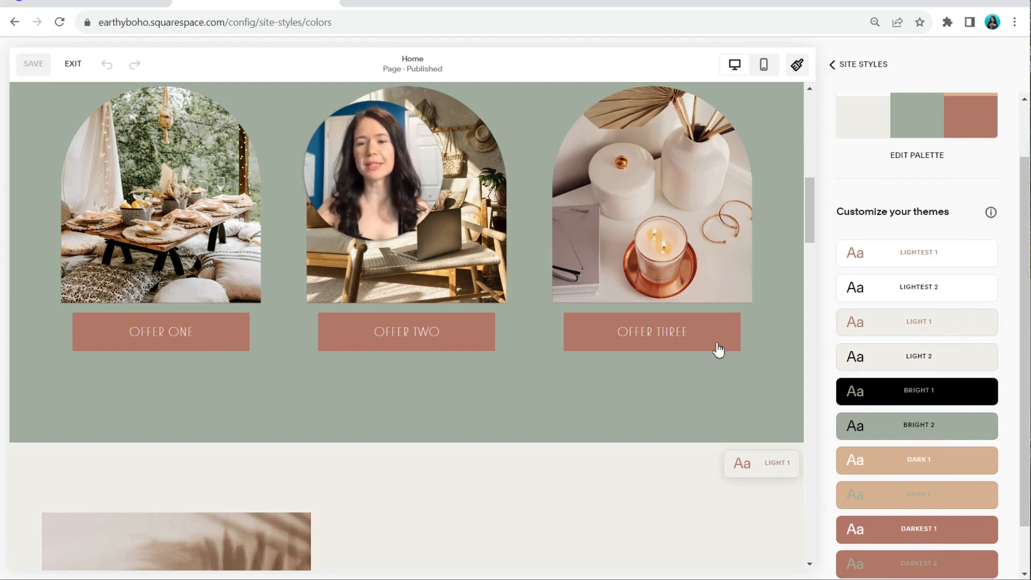
{"action": "scroll", "coordinate": [629, 190], "scroll_direction": "up", "scroll_amount": 1}
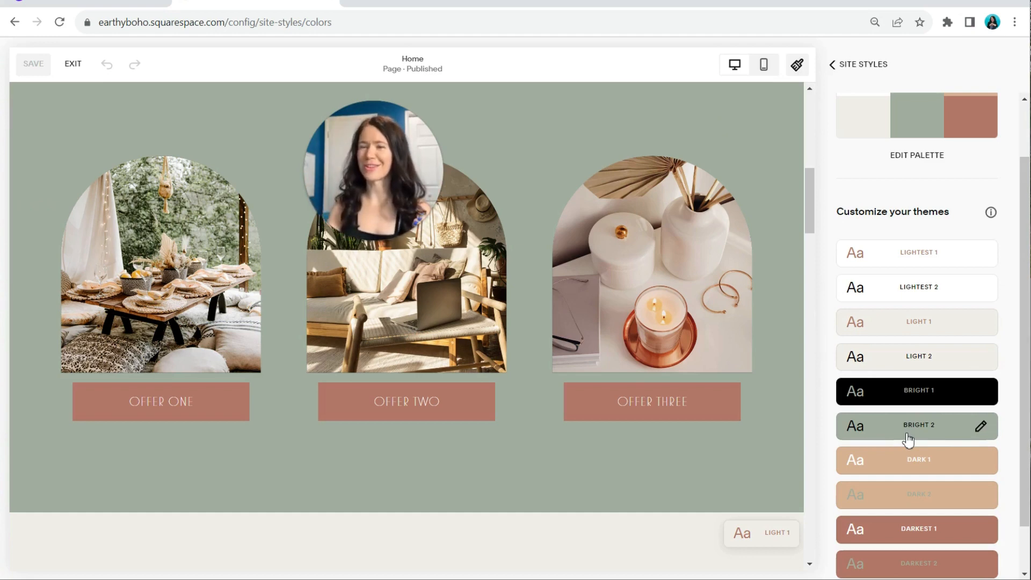
{"action": "scroll", "coordinate": [952, 185], "scroll_direction": "up", "scroll_amount": 2}
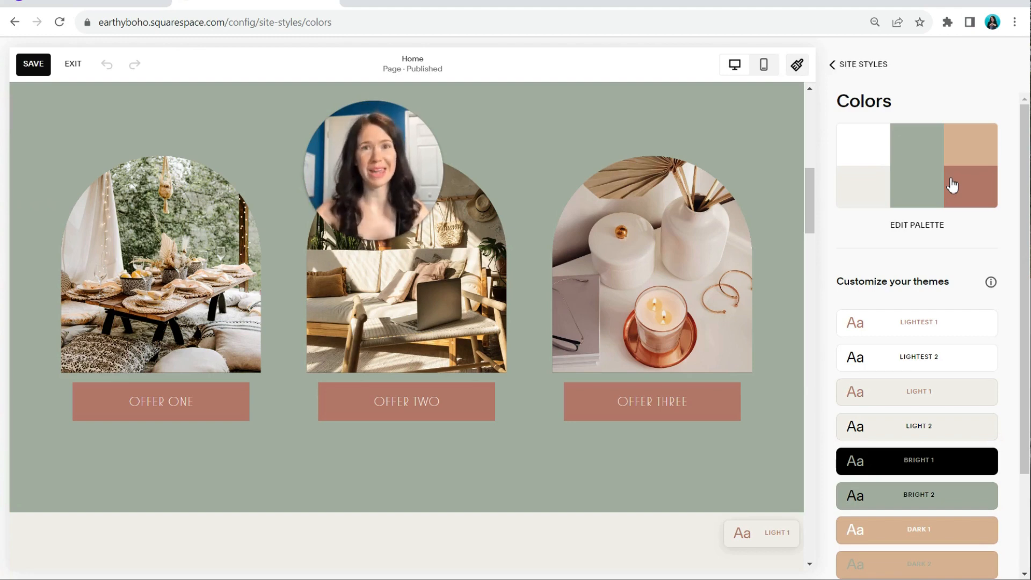
{"action": "left_click", "coordinate": [834, 72]}
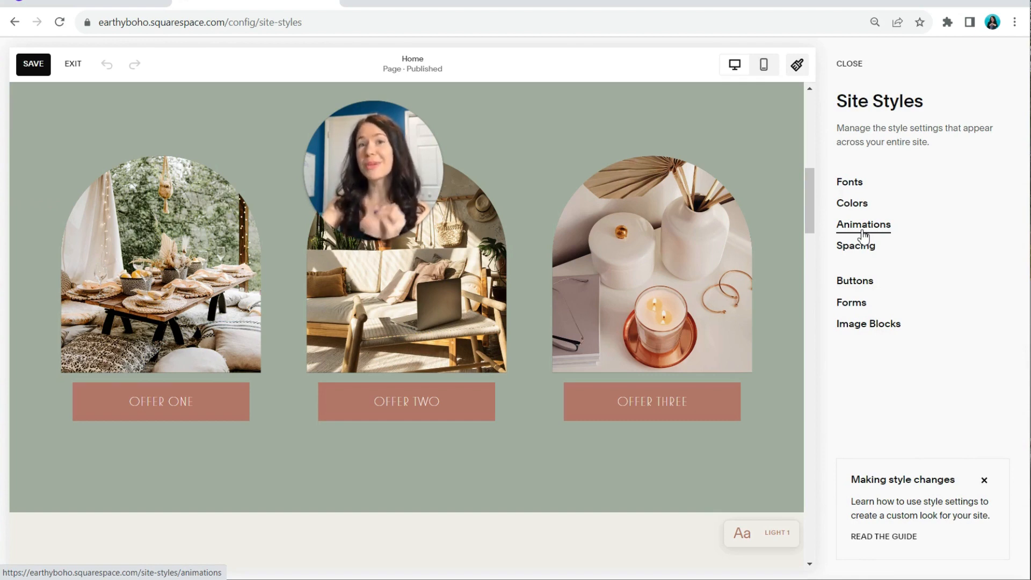
{"action": "left_click", "coordinate": [863, 231]}
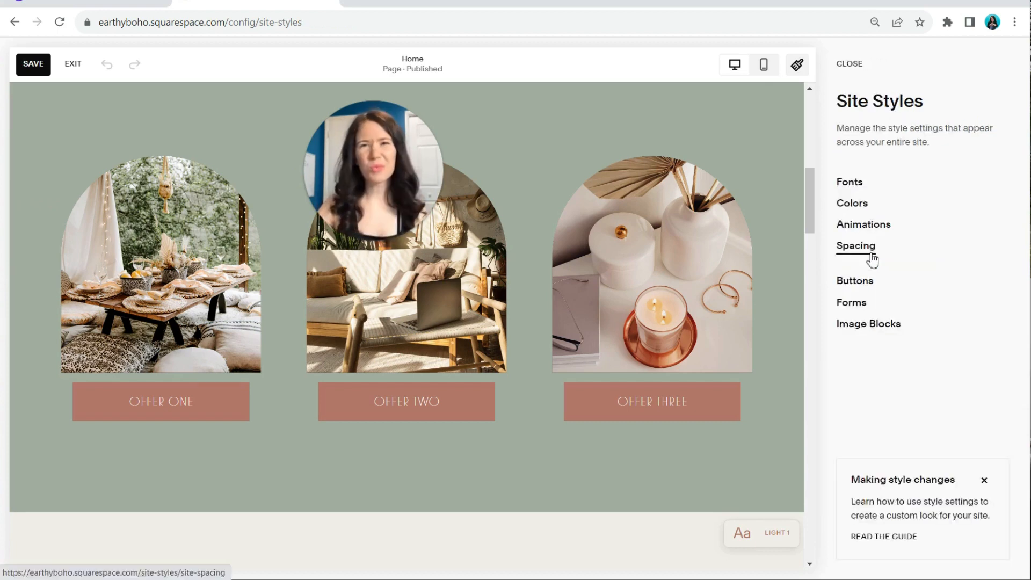
Set the secondary button shape to the filled Pill style and open its text settings
{"action": "left_click", "coordinate": [861, 293]}
{"action": "left_click", "coordinate": [888, 134]}
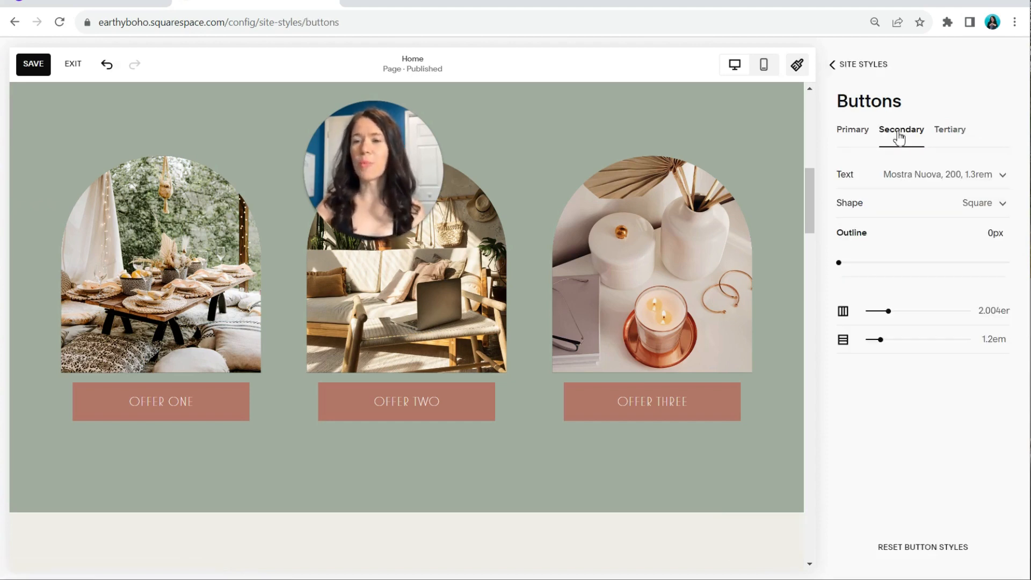
{"action": "left_click", "coordinate": [989, 209]}
{"action": "left_click", "coordinate": [987, 289]}
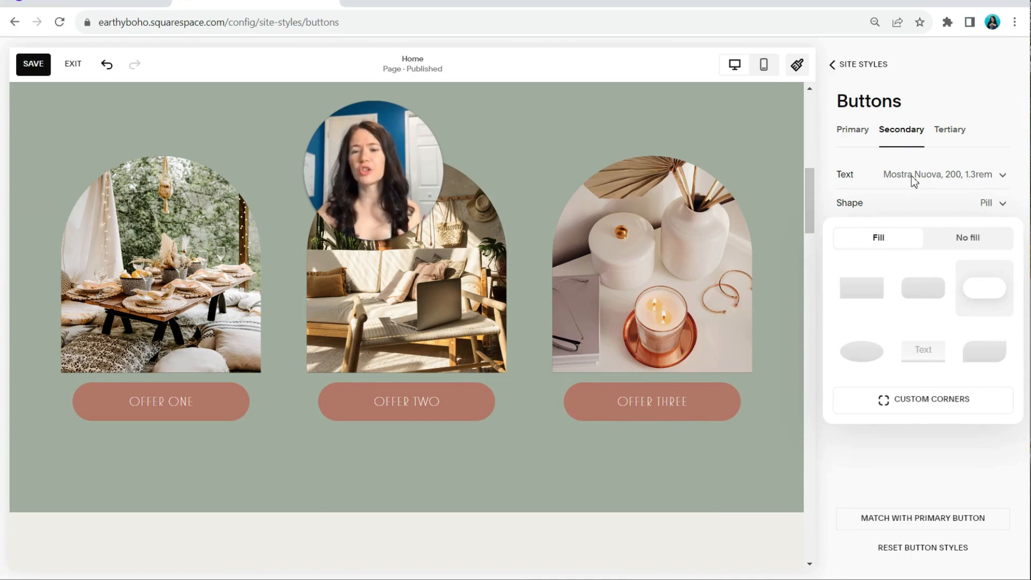
{"action": "left_click", "coordinate": [887, 183]}
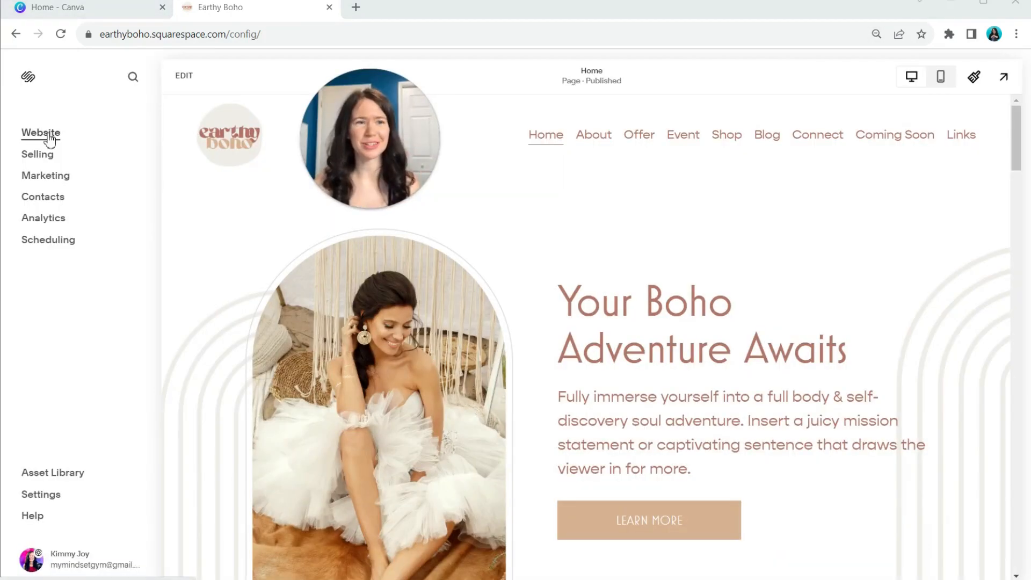
Open the website's page list and display the Links page
{"action": "left_click", "coordinate": [48, 137]}
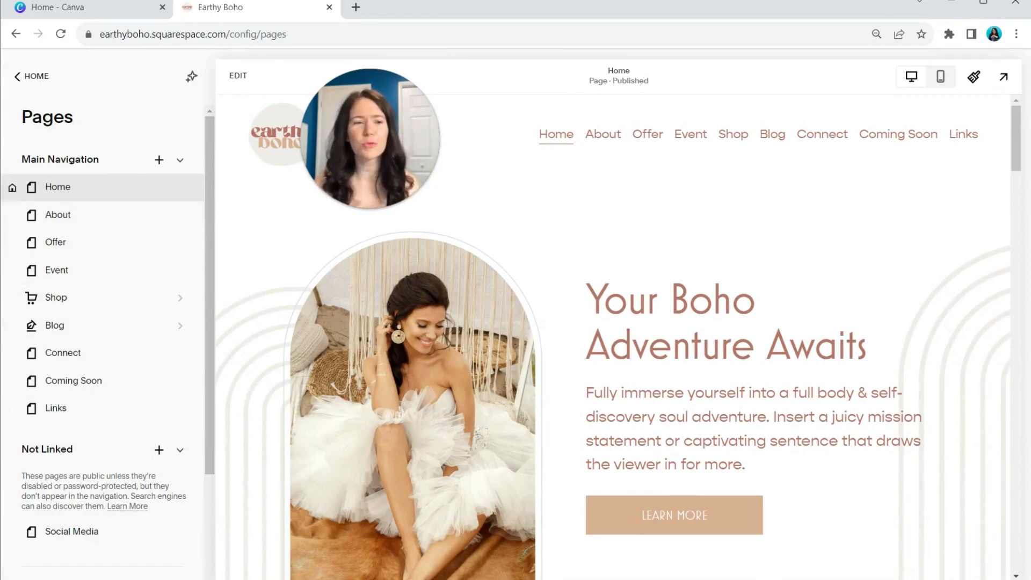
{"action": "scroll", "coordinate": [120, 198], "scroll_direction": "down", "scroll_amount": 3}
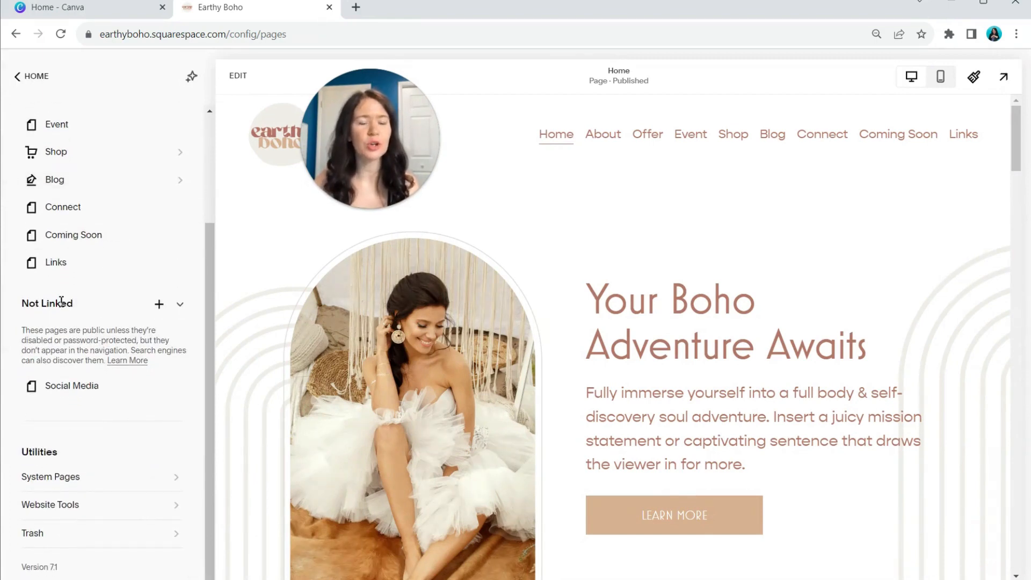
{"action": "left_click", "coordinate": [78, 267]}
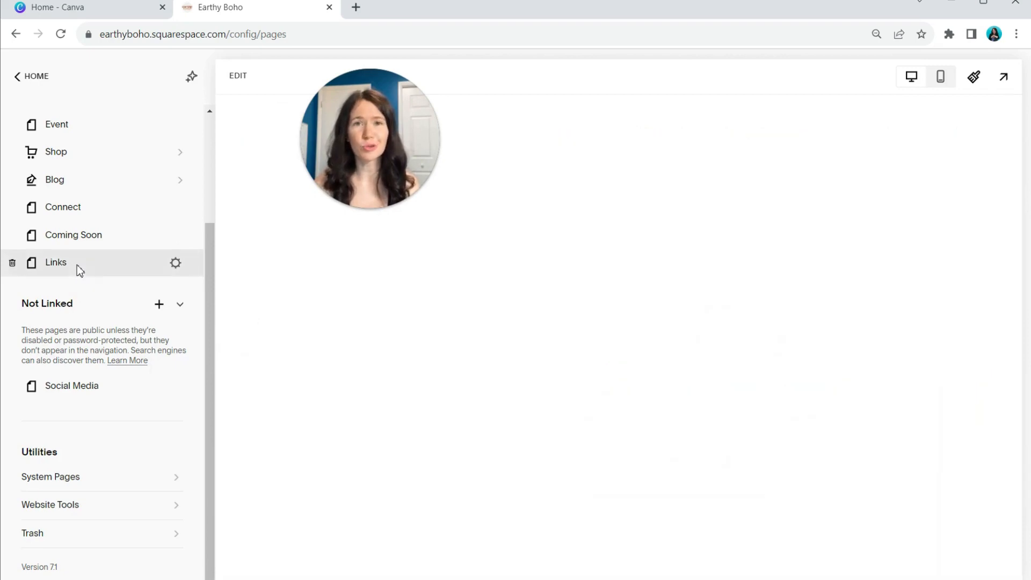
Try moving the Links page from Main Navigation to the Not Linked section
{"action": "scroll", "coordinate": [76, 265], "scroll_direction": "up", "scroll_amount": 3}
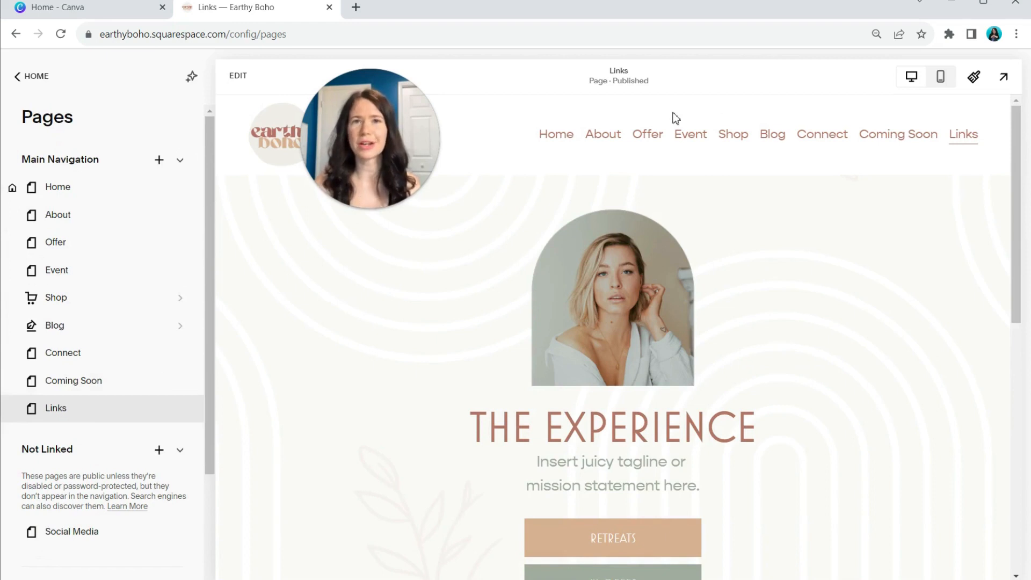
{"action": "scroll", "coordinate": [204, 206], "scroll_direction": "down", "scroll_amount": 3}
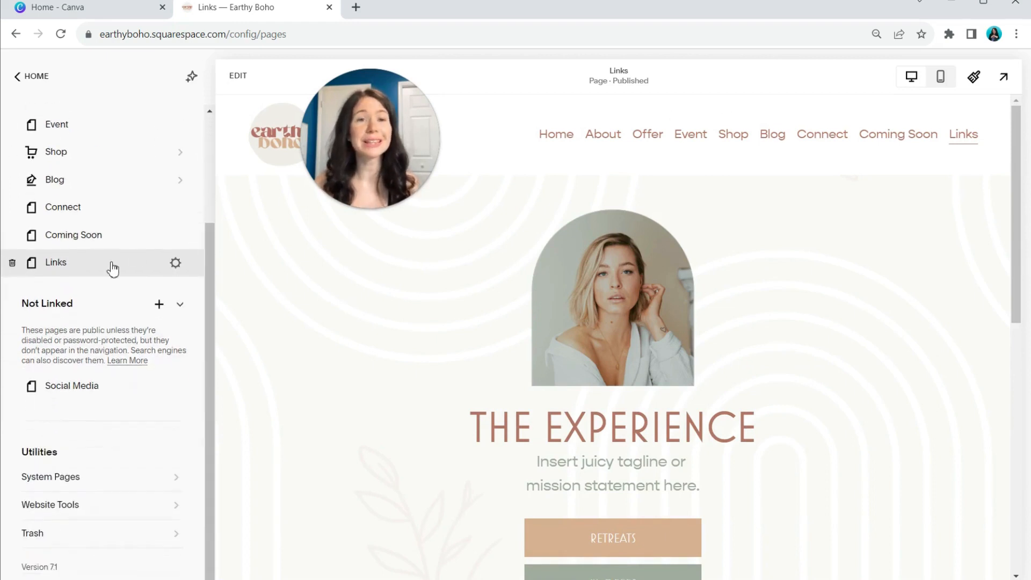
{"action": "left_click_drag", "start_coordinate": [113, 269], "coordinate": [108, 384]}
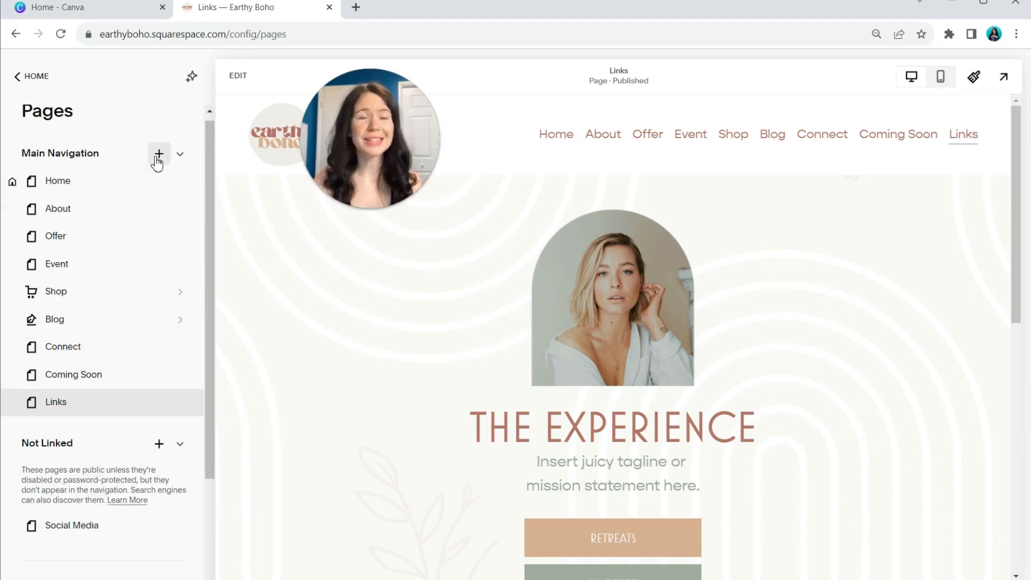
Add a folder named SERVICES to Main Navigation and place it directly below the About page
{"action": "left_click", "coordinate": [158, 155]}
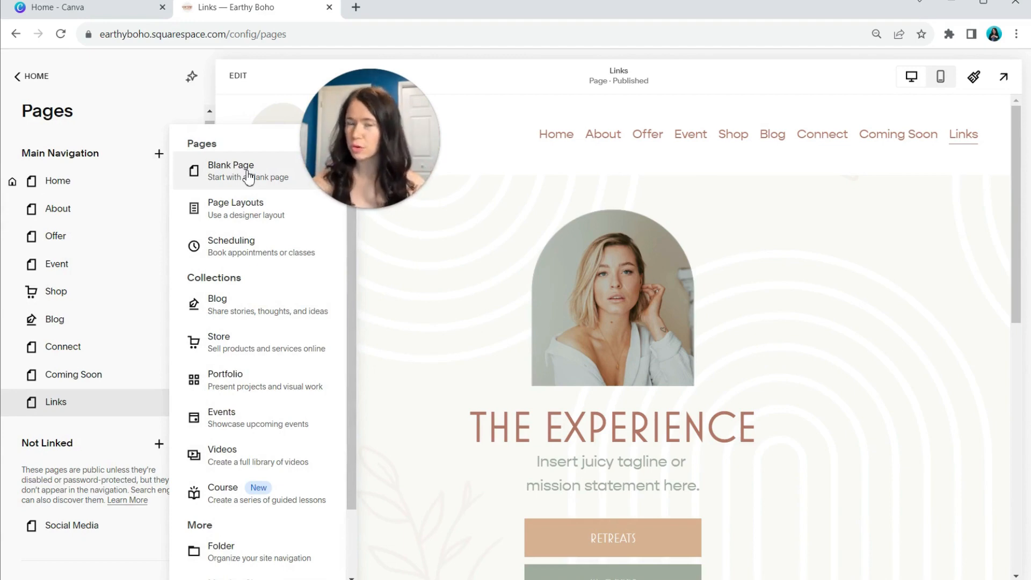
{"action": "scroll", "coordinate": [248, 177], "scroll_direction": "down", "scroll_amount": 2}
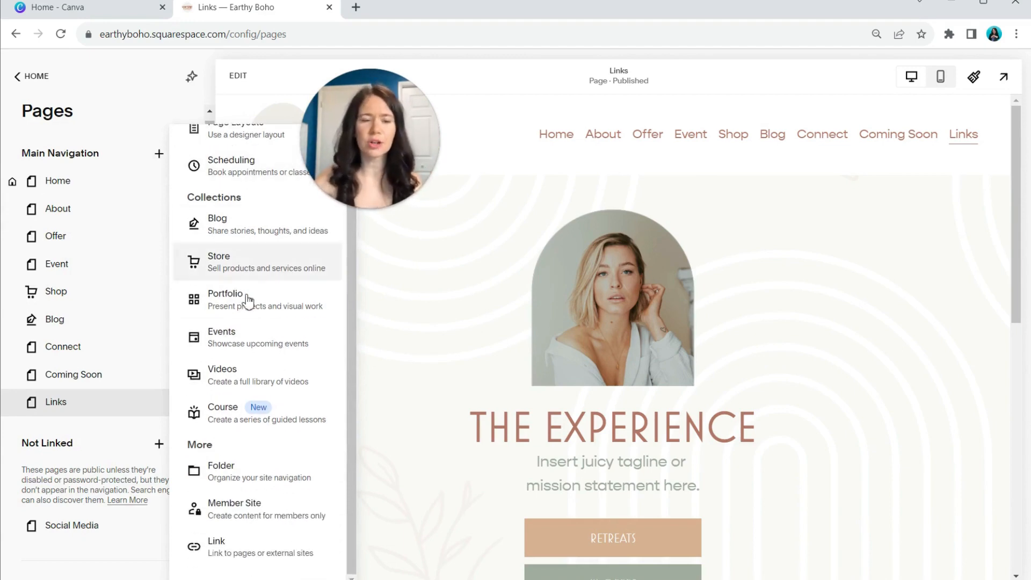
{"action": "left_click", "coordinate": [272, 478]}
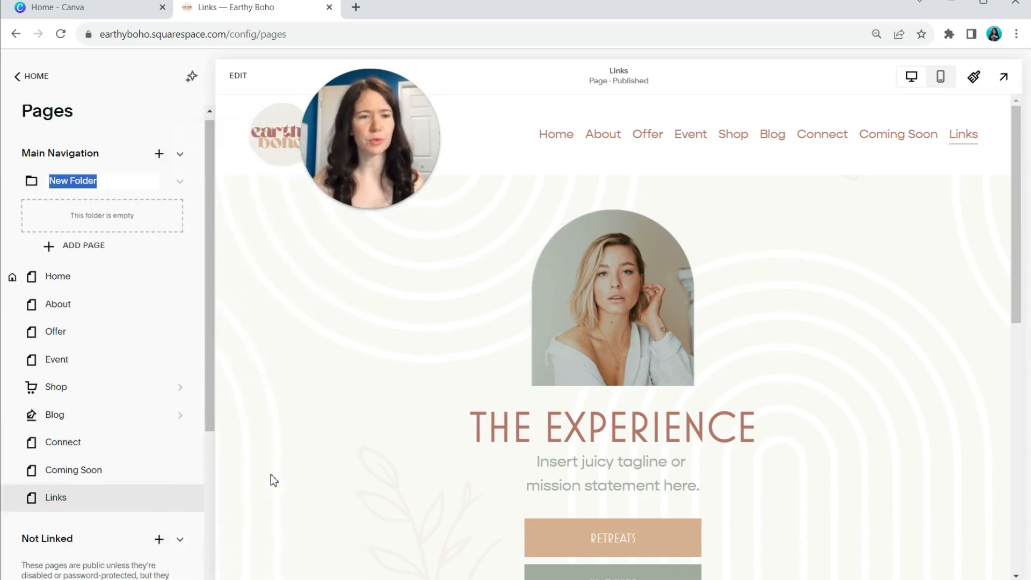
{"action": "type", "text": "SERVICES"}
{"action": "key", "text": "Return"}
{"action": "left_click_drag", "start_coordinate": [91, 185], "coordinate": [92, 294]}
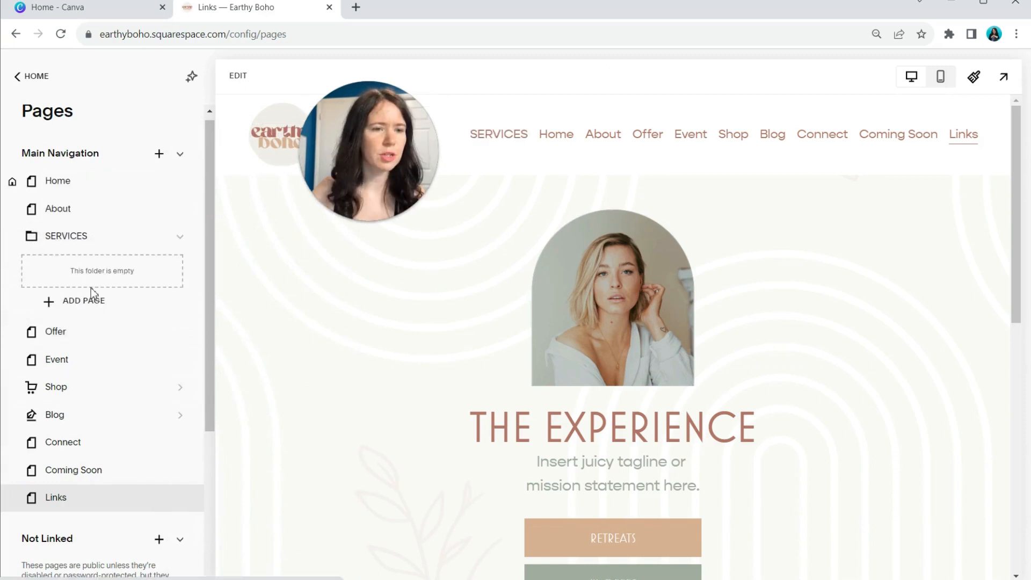
Nest the Offer and Event pages in the SERVICES folder, and move them back out to Main Navigation
{"action": "left_click_drag", "start_coordinate": [85, 339], "coordinate": [111, 274]}
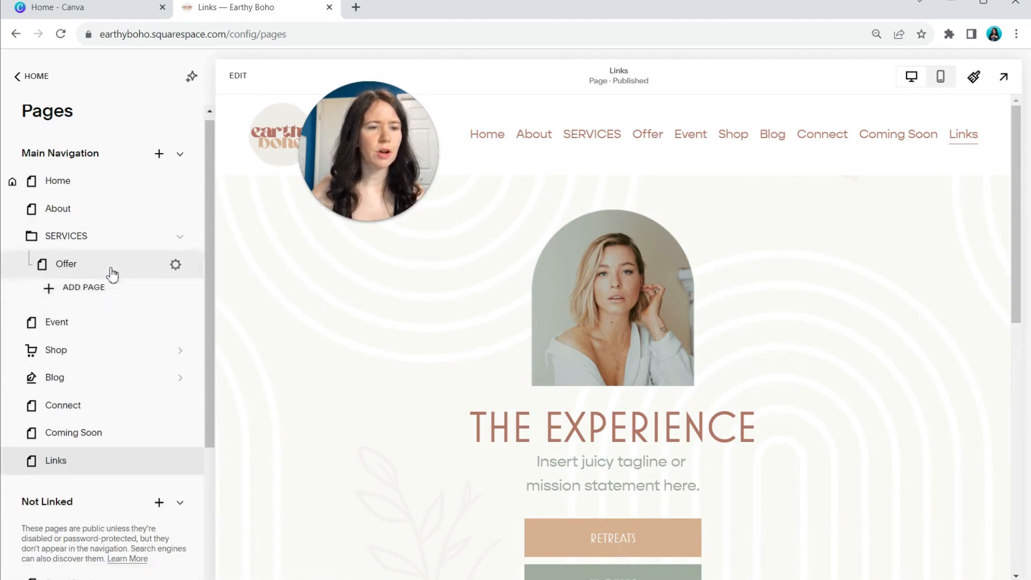
{"action": "left_click_drag", "start_coordinate": [54, 332], "coordinate": [117, 293]}
{"action": "mouse_move", "coordinate": [679, 145]}
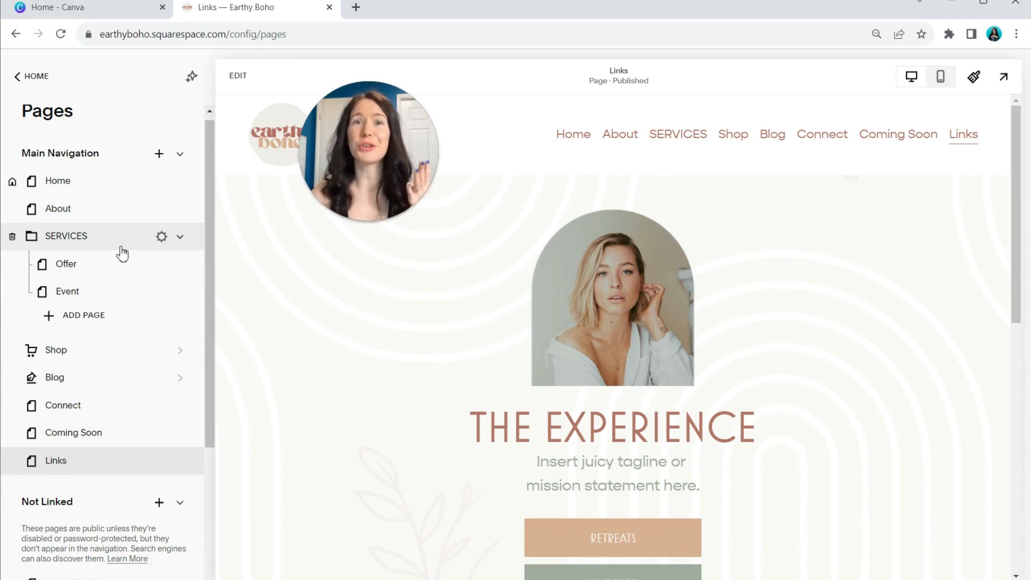
{"action": "left_click_drag", "start_coordinate": [119, 264], "coordinate": [102, 239]}
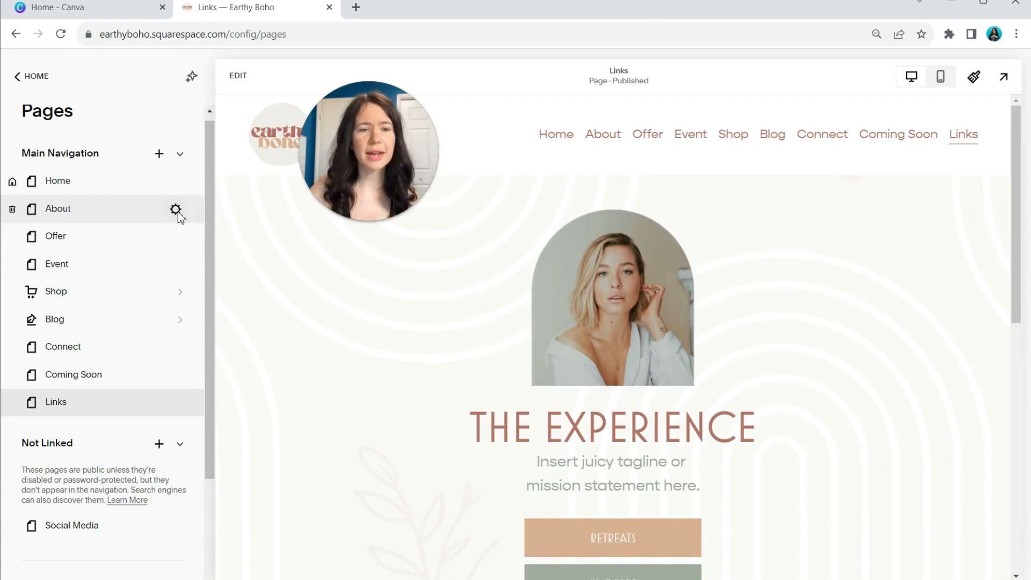
Open the About page's general settings and switch Enable Page off and back on
{"action": "left_click", "coordinate": [176, 210]}
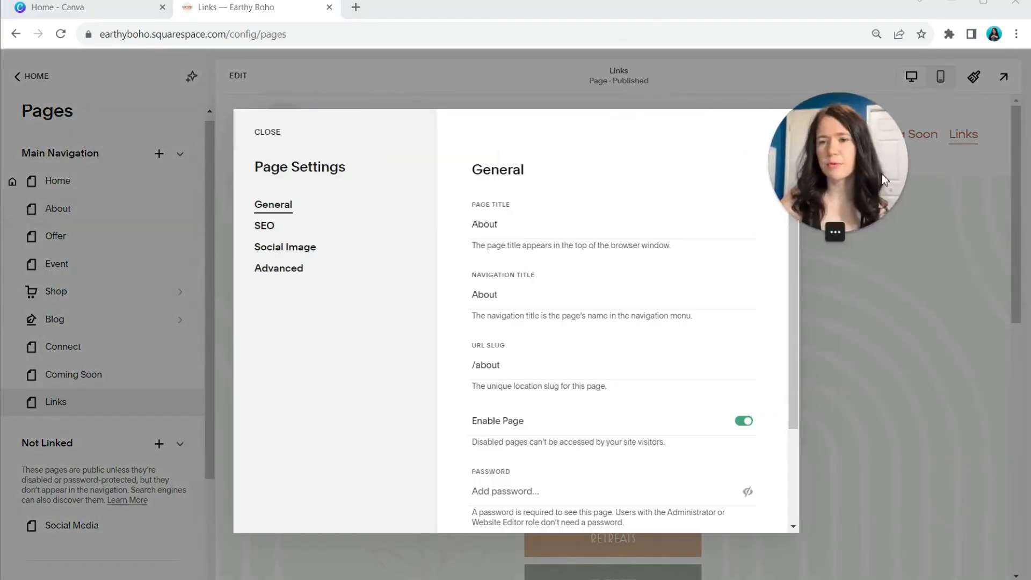
{"action": "left_click", "coordinate": [498, 228]}
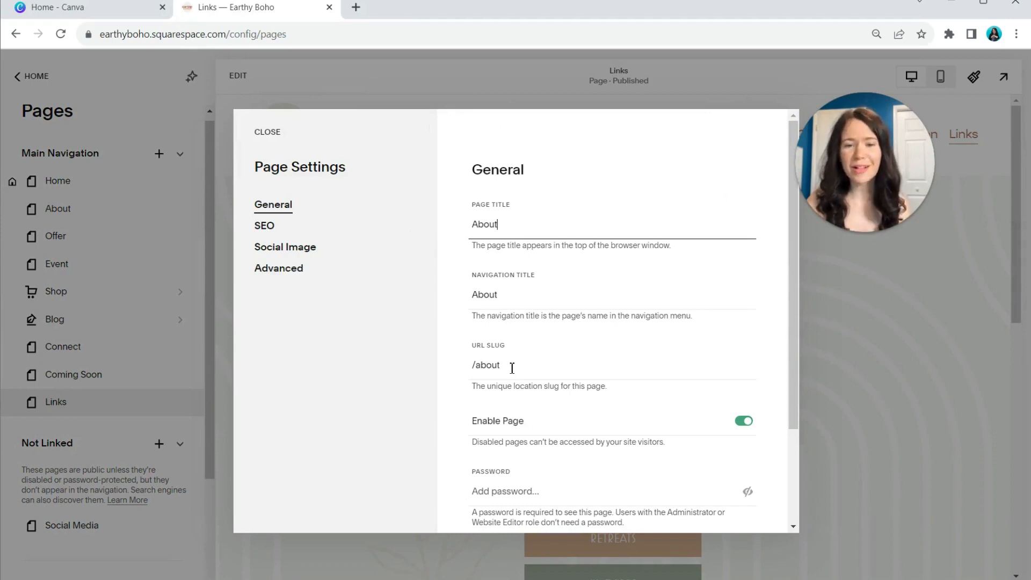
{"action": "scroll", "coordinate": [512, 367], "scroll_direction": "down", "scroll_amount": 3}
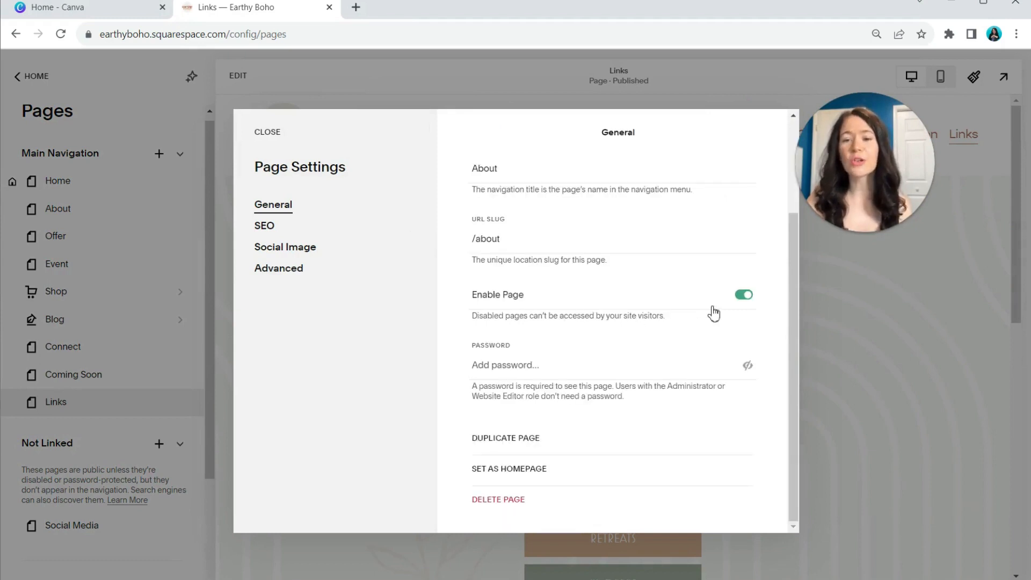
{"action": "left_click", "coordinate": [744, 294]}
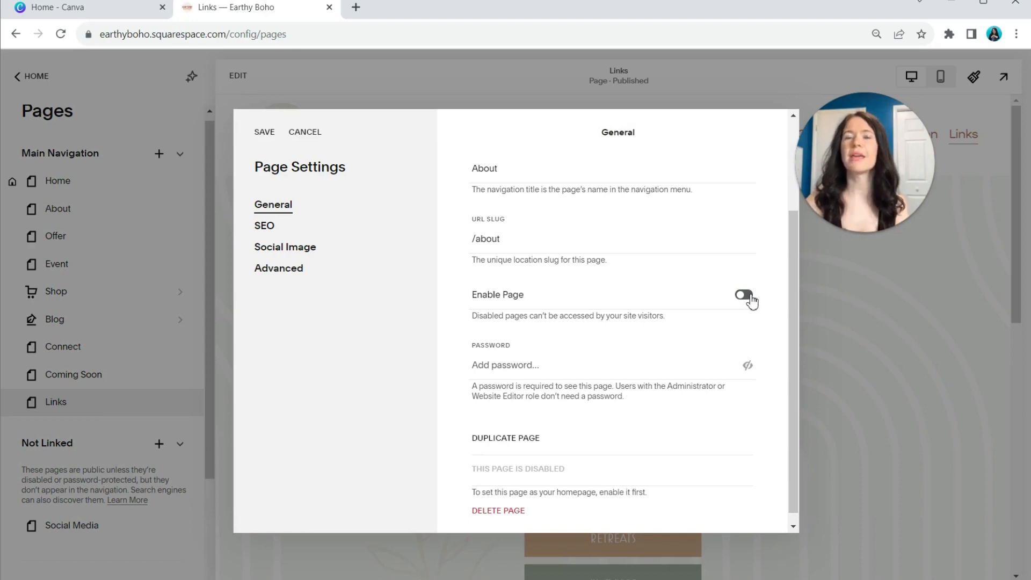
{"action": "left_click", "coordinate": [750, 297]}
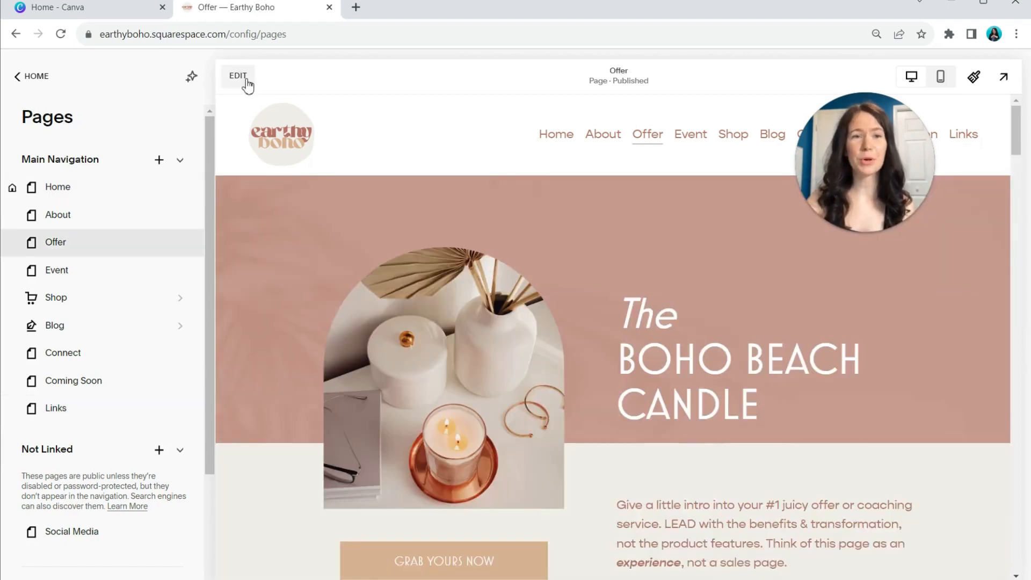
Open the Offer page for editing and preview it in mobile view, returning to desktop view
{"action": "left_click", "coordinate": [246, 82]}
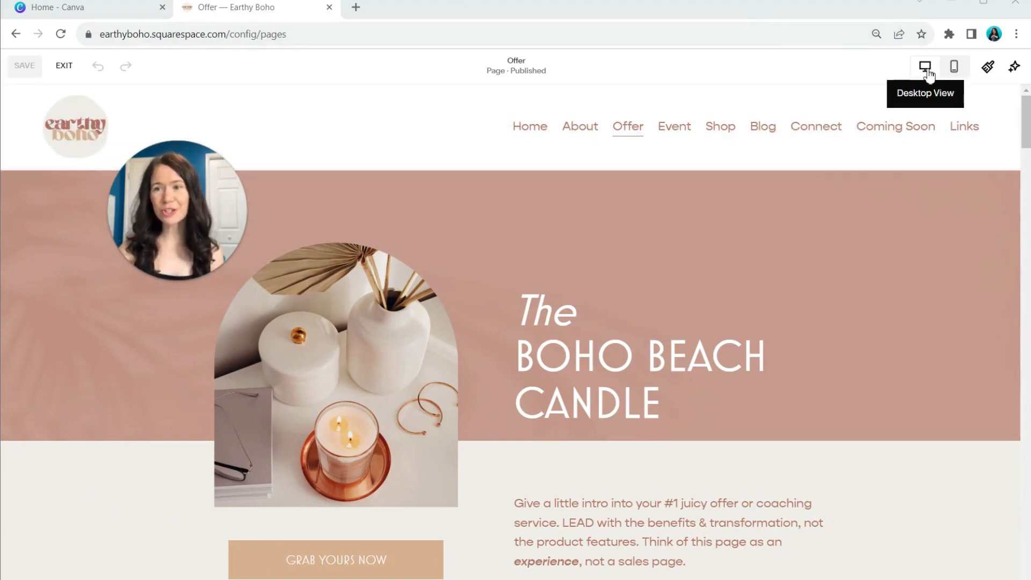
{"action": "scroll", "coordinate": [771, 240], "scroll_direction": "down", "scroll_amount": 5}
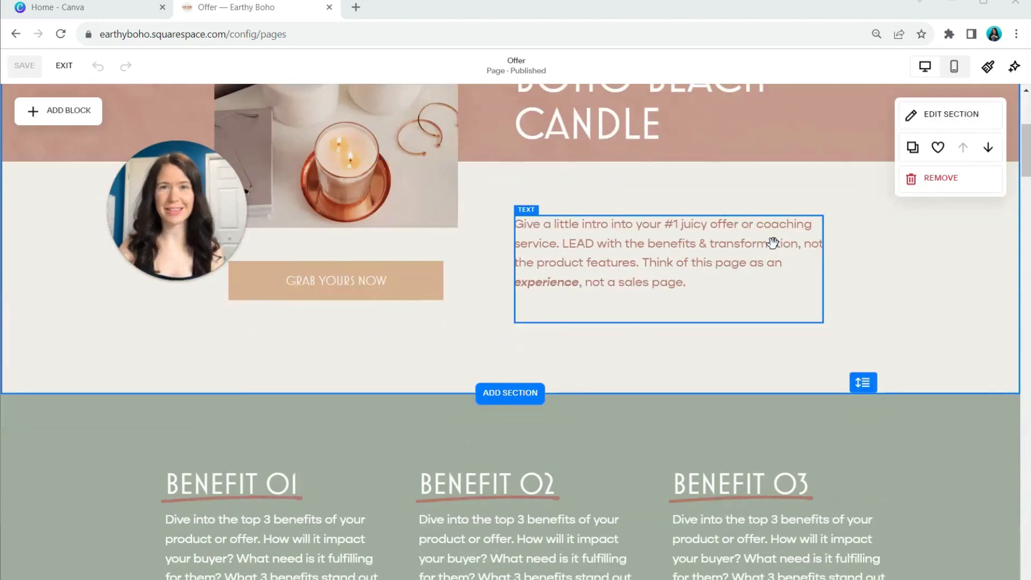
{"action": "scroll", "coordinate": [772, 242], "scroll_direction": "up", "scroll_amount": 5}
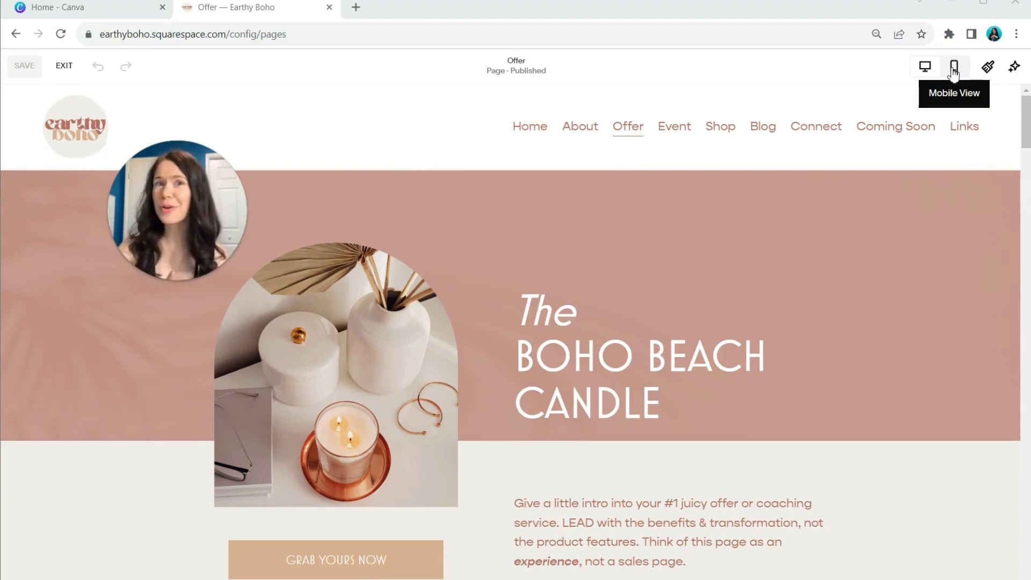
{"action": "left_click", "coordinate": [954, 69]}
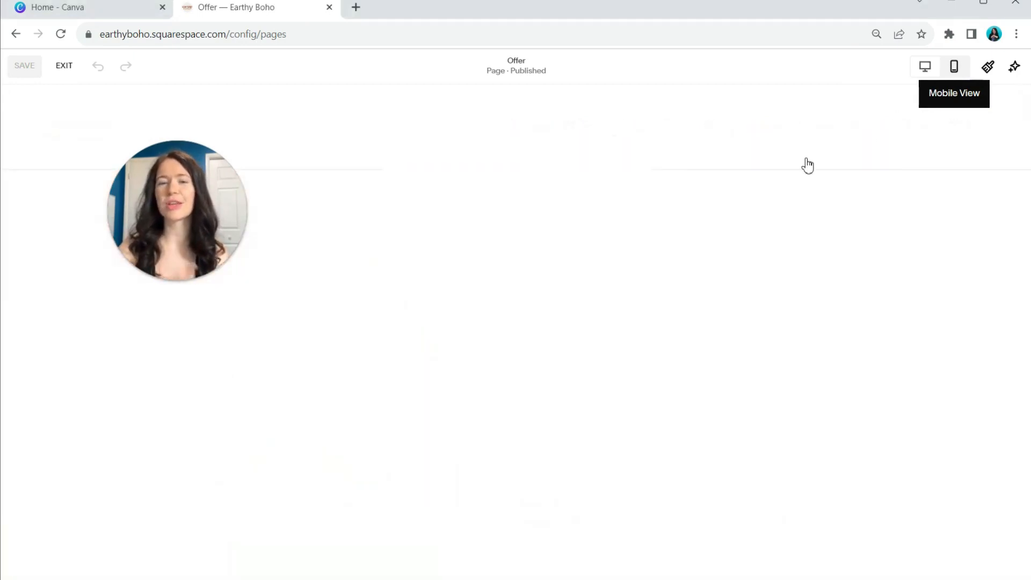
{"action": "left_click_drag", "start_coordinate": [646, 123], "coordinate": [649, 162]}
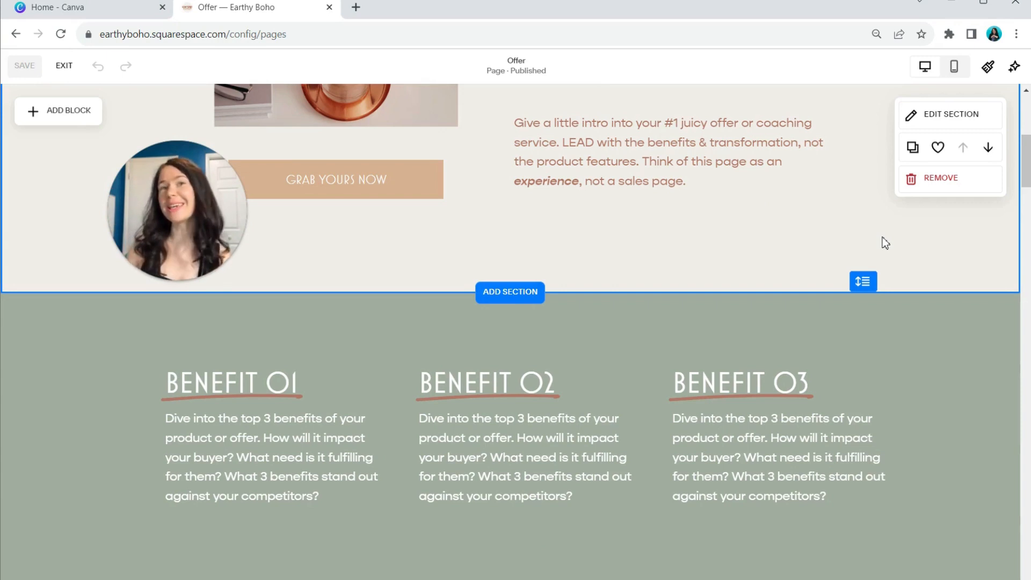
{"action": "scroll", "coordinate": [781, 255], "scroll_direction": "up", "scroll_amount": 6}
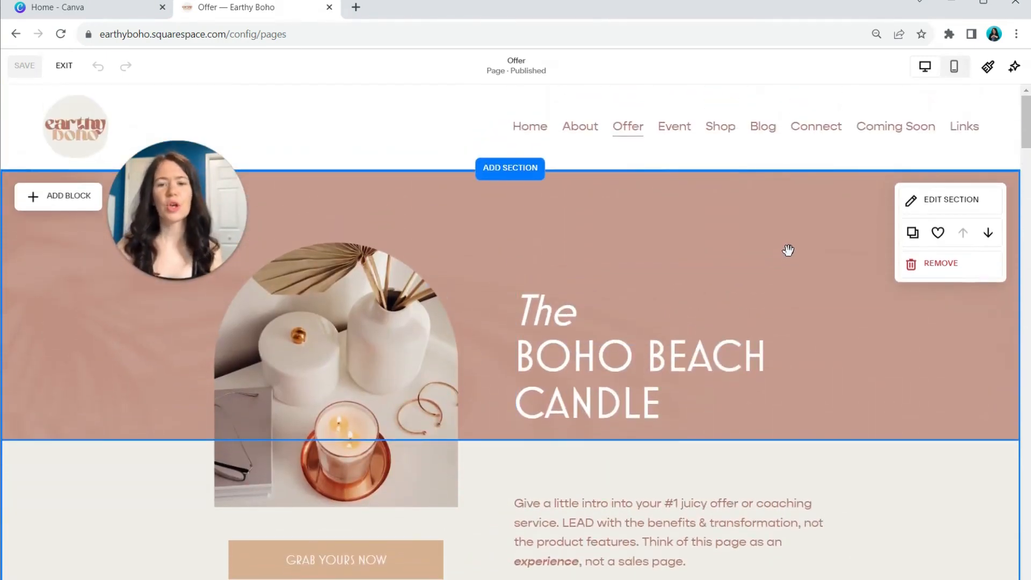
Start adding a section below the three benefits and look through the section layouts and saved sections
{"action": "scroll", "coordinate": [784, 253], "scroll_direction": "down", "scroll_amount": 1}
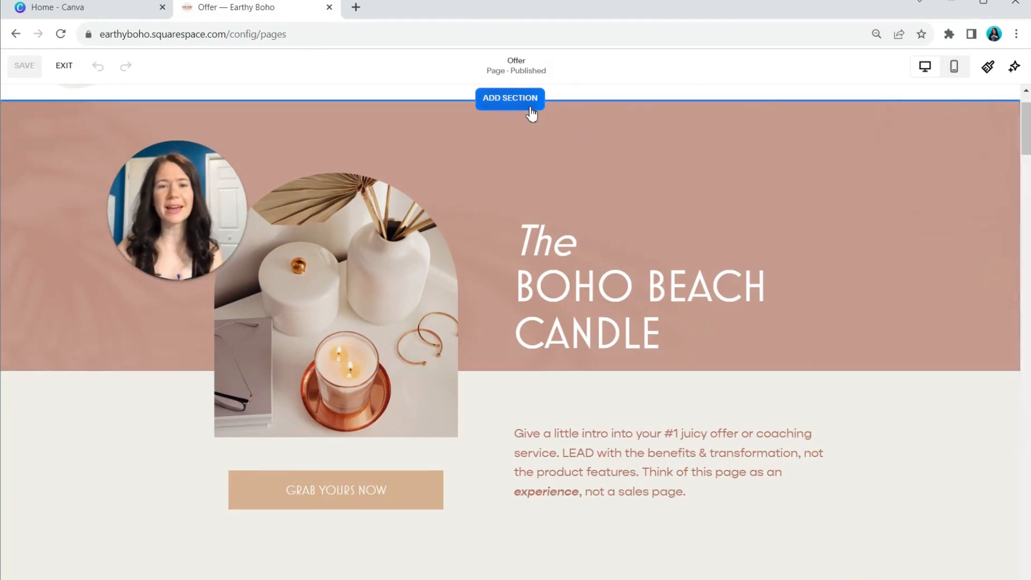
{"action": "scroll", "coordinate": [503, 228], "scroll_direction": "down", "scroll_amount": 2}
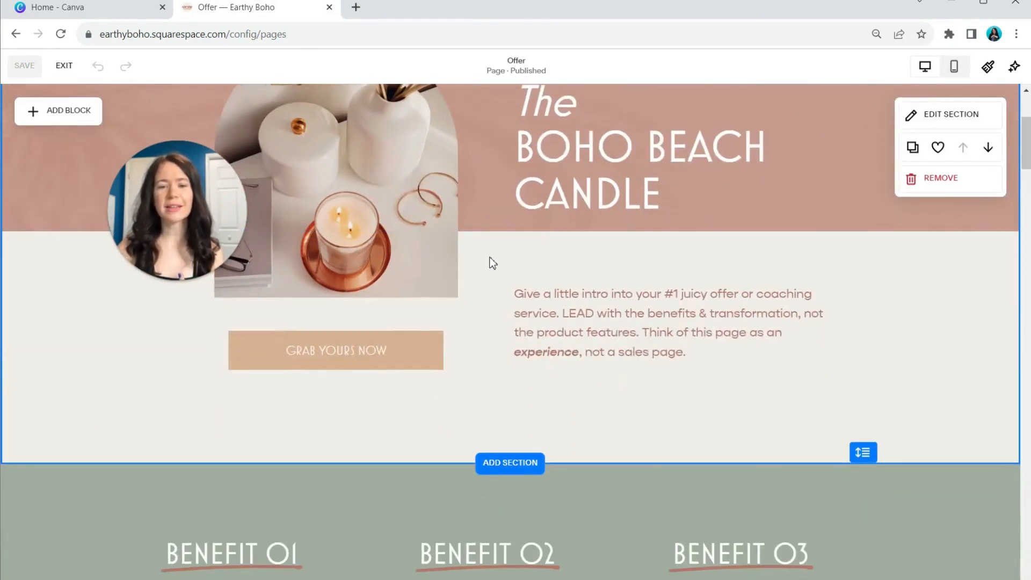
{"action": "scroll", "coordinate": [492, 263], "scroll_direction": "down", "scroll_amount": 4}
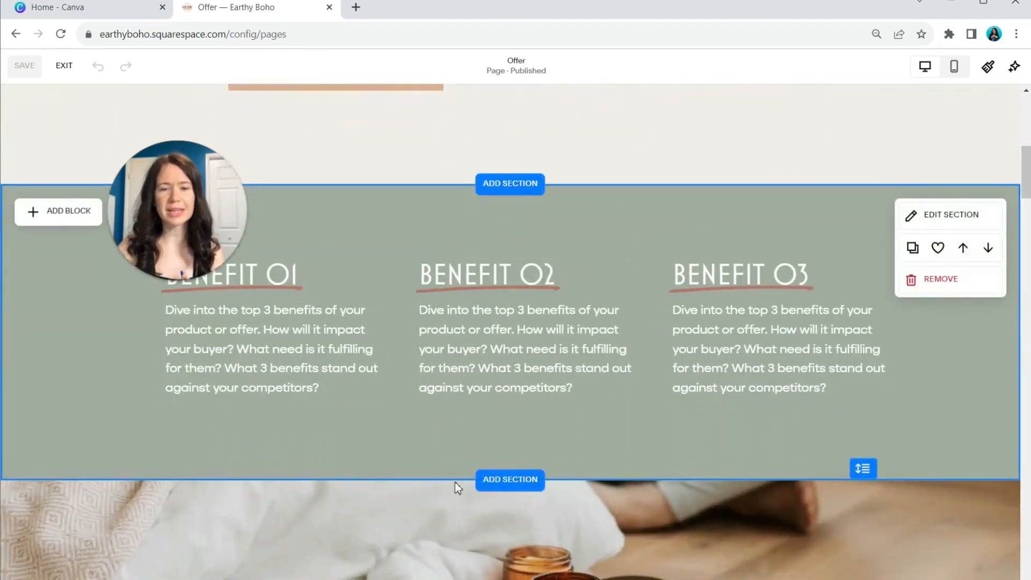
{"action": "left_click", "coordinate": [513, 483]}
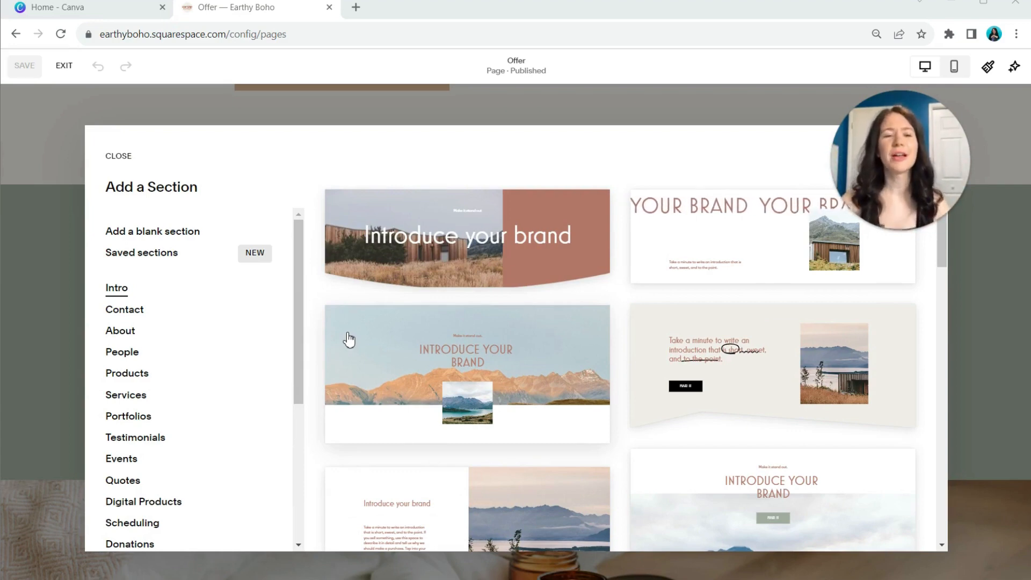
{"action": "left_click", "coordinate": [164, 264]}
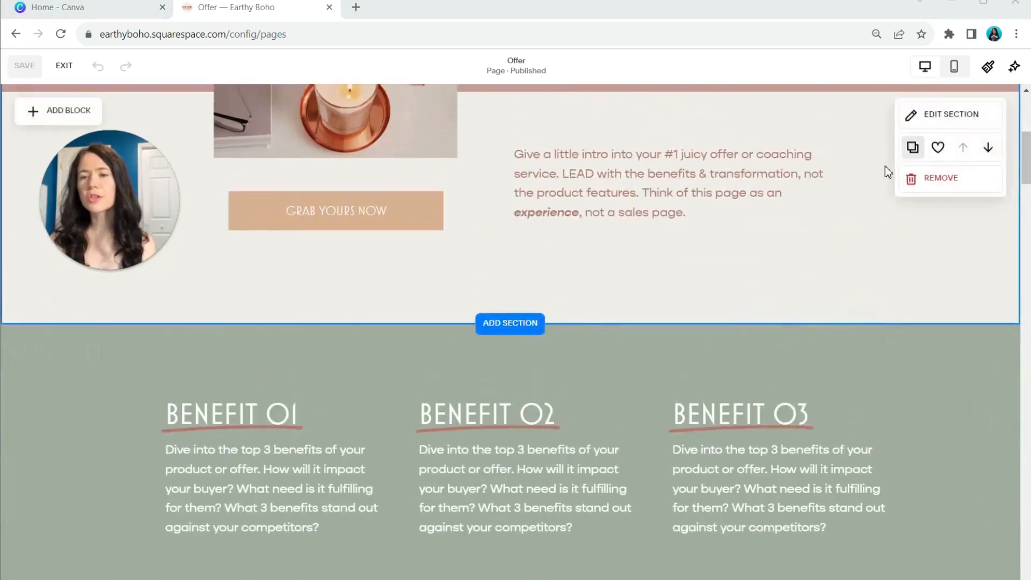
Duplicate the candle photo section that sits below the benefits on the Offer page
{"action": "scroll", "coordinate": [746, 380], "scroll_direction": "down", "scroll_amount": 4}
{"action": "scroll", "coordinate": [785, 554], "scroll_direction": "down", "scroll_amount": 3}
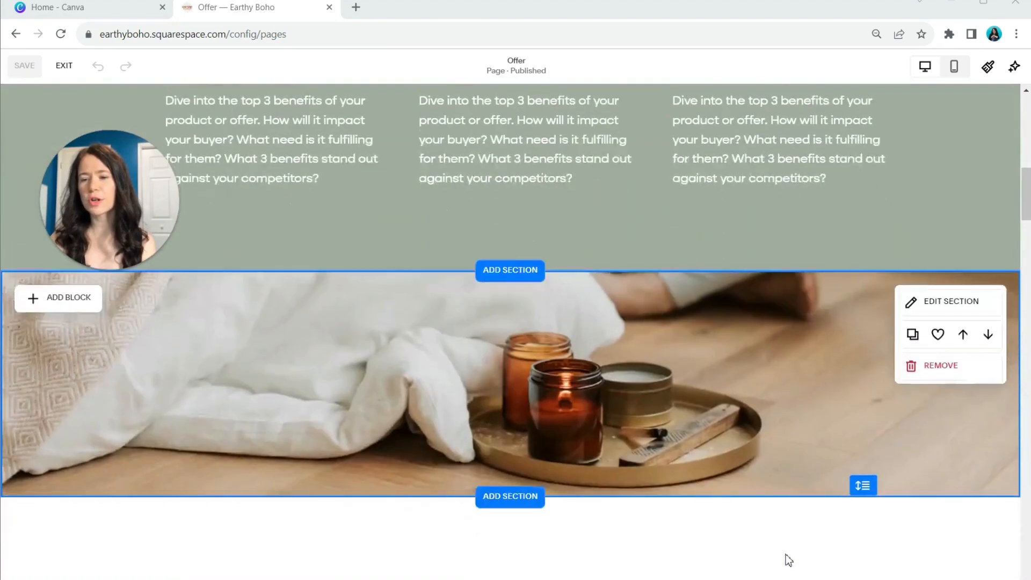
{"action": "scroll", "coordinate": [788, 559], "scroll_direction": "down", "scroll_amount": 4}
{"action": "scroll", "coordinate": [788, 560], "scroll_direction": "up", "scroll_amount": 2}
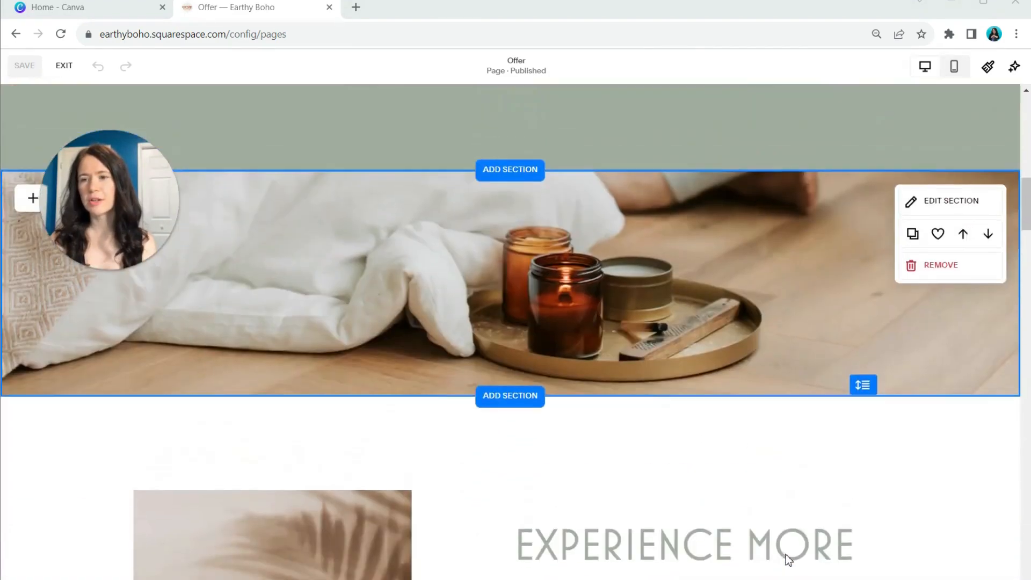
{"action": "left_click", "coordinate": [954, 236]}
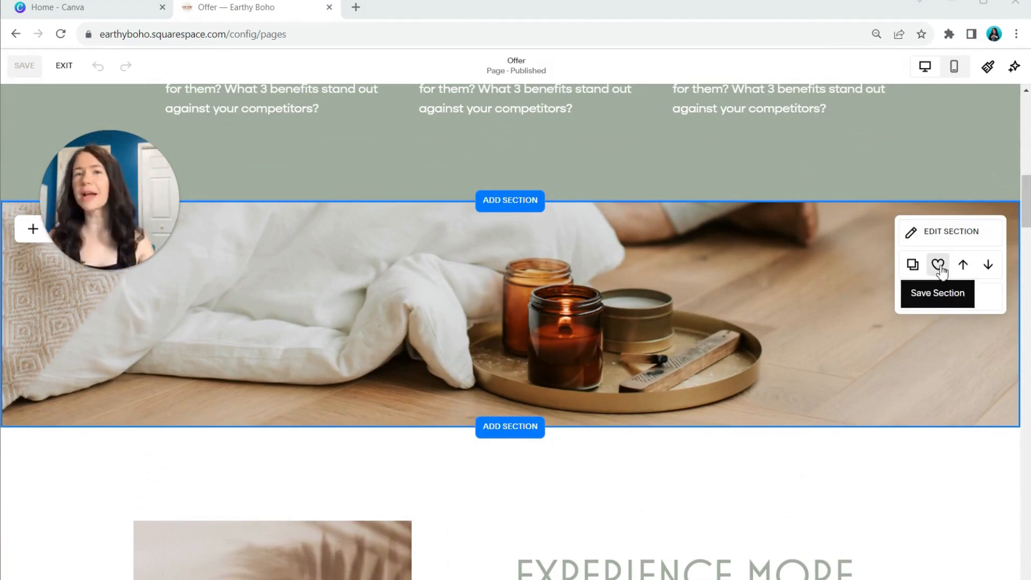
{"action": "left_click", "coordinate": [912, 265]}
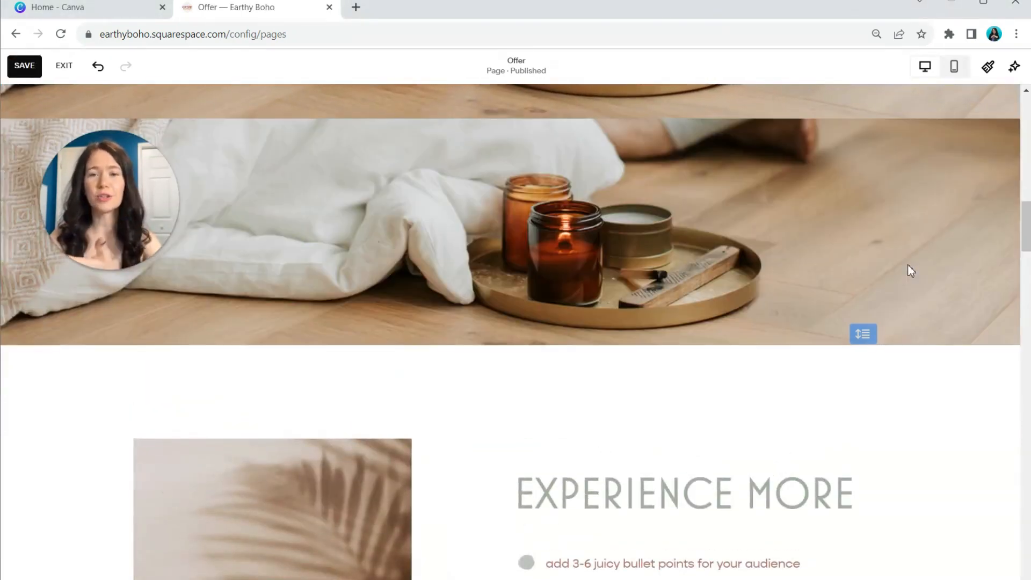
Move the duplicated candle photo section down the page, past the Experience More section
{"action": "mouse_move", "coordinate": [968, 184]}
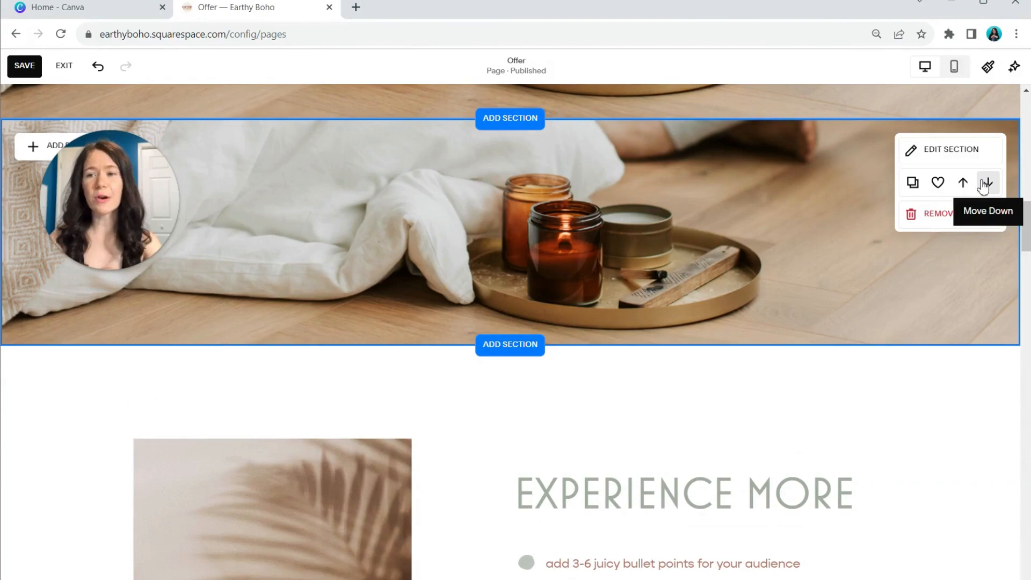
{"action": "left_click", "coordinate": [987, 183]}
{"action": "scroll", "coordinate": [971, 216], "scroll_direction": "down", "scroll_amount": 10}
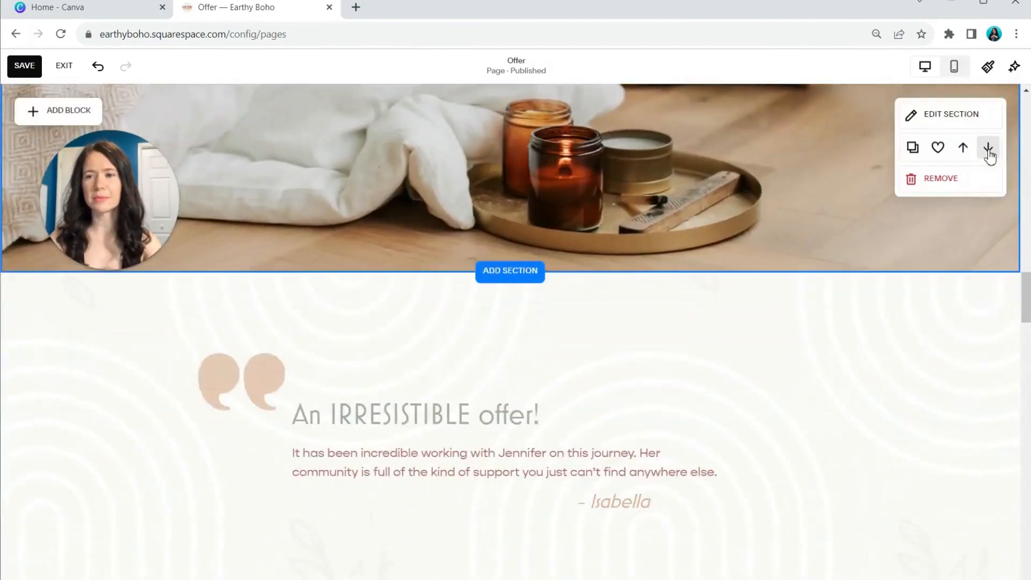
{"action": "left_click", "coordinate": [988, 153]}
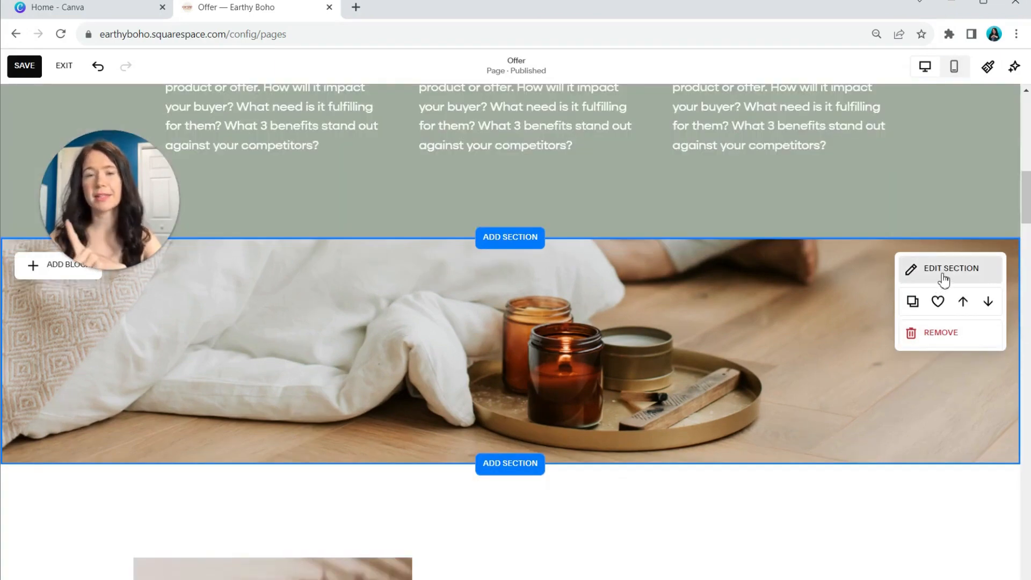
Review the format, background image and color theme settings of the candle photo section
{"action": "left_click", "coordinate": [943, 275]}
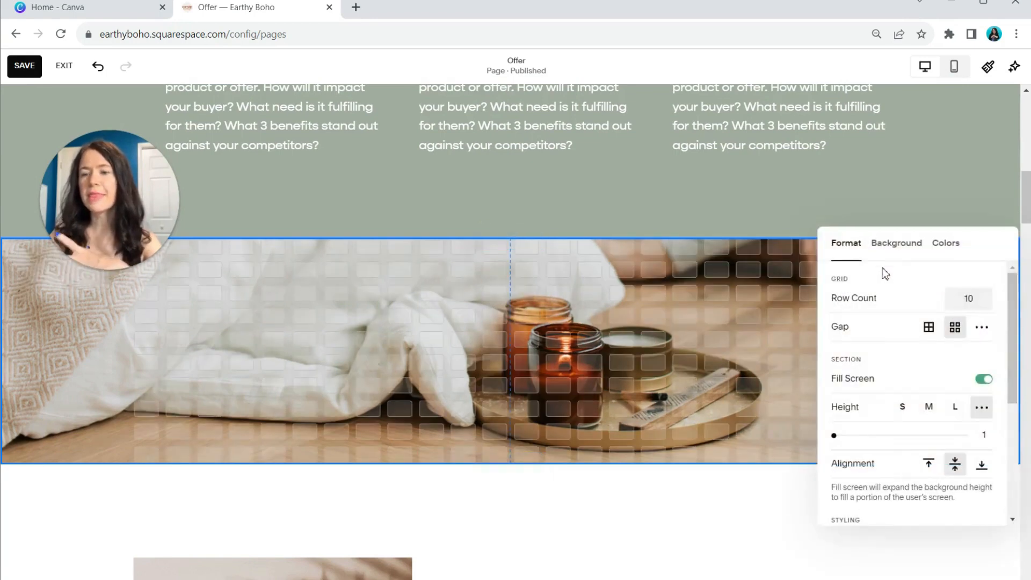
{"action": "left_click", "coordinate": [896, 246]}
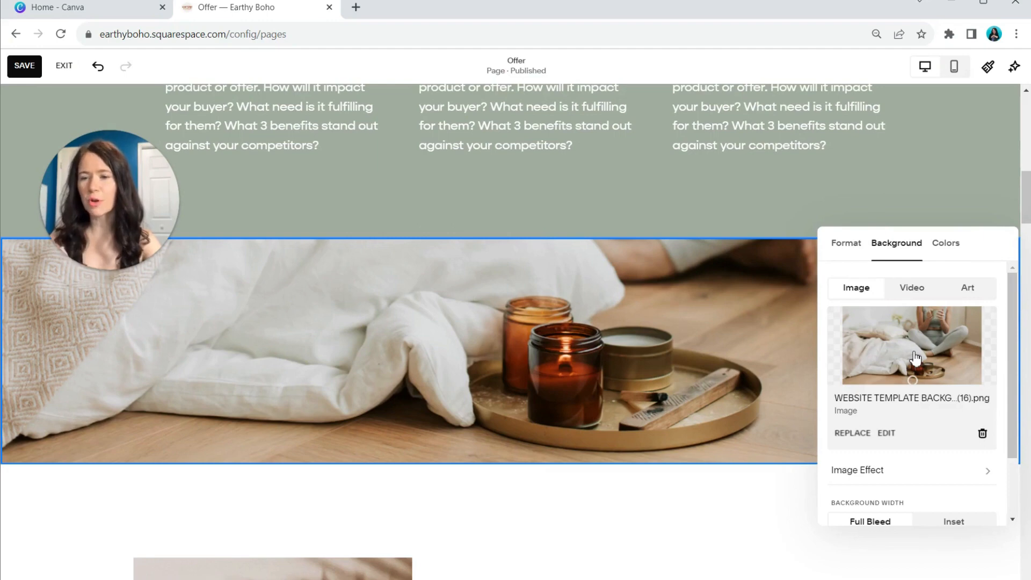
{"action": "left_click", "coordinate": [950, 256]}
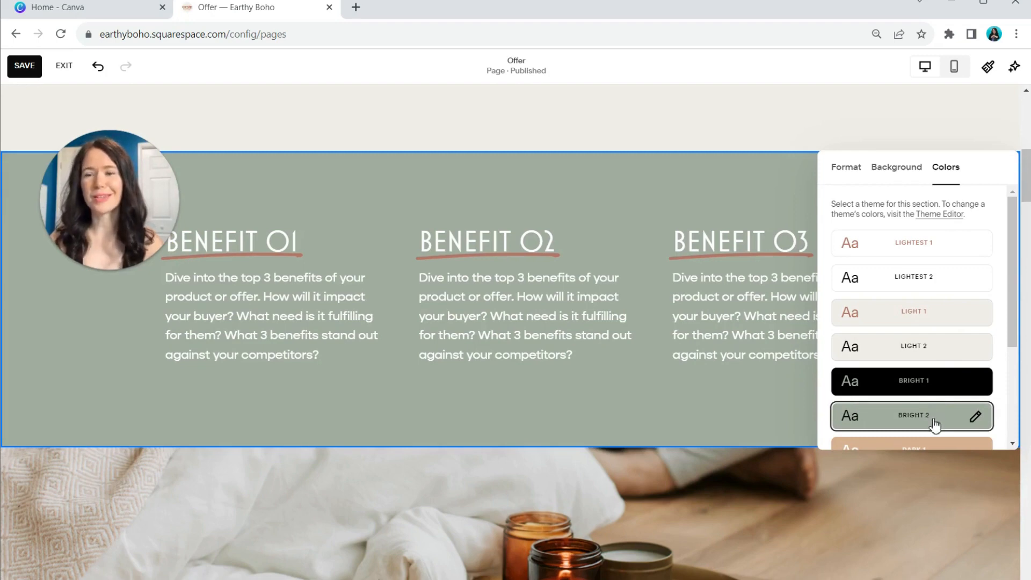
Try the Dark 1 color theme on the benefits section
{"action": "scroll", "coordinate": [955, 422], "scroll_direction": "down", "scroll_amount": 3}
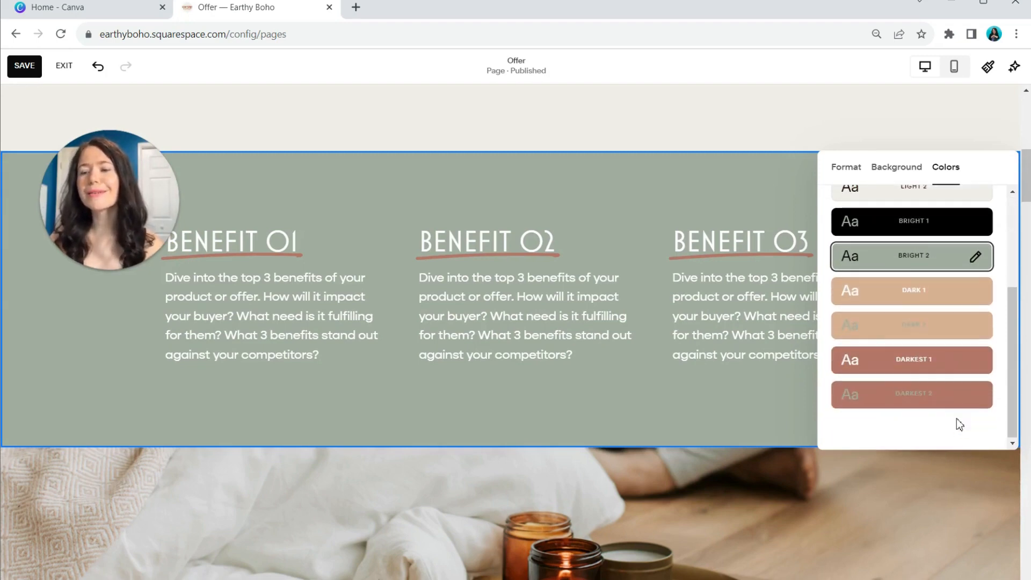
{"action": "left_click", "coordinate": [956, 292]}
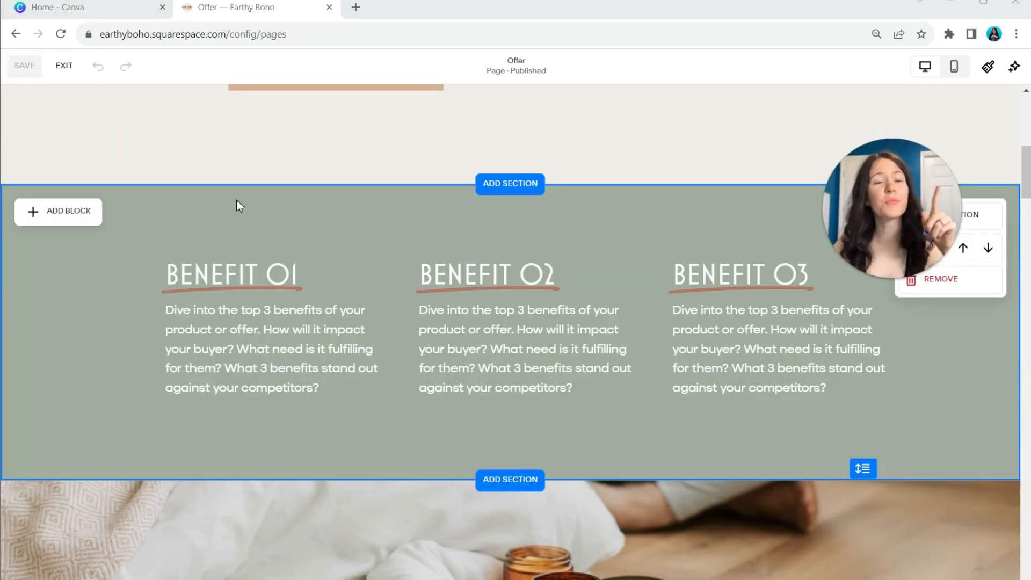
Look through the blocks that can be added to the benefits section and close the list
{"action": "left_click", "coordinate": [64, 212]}
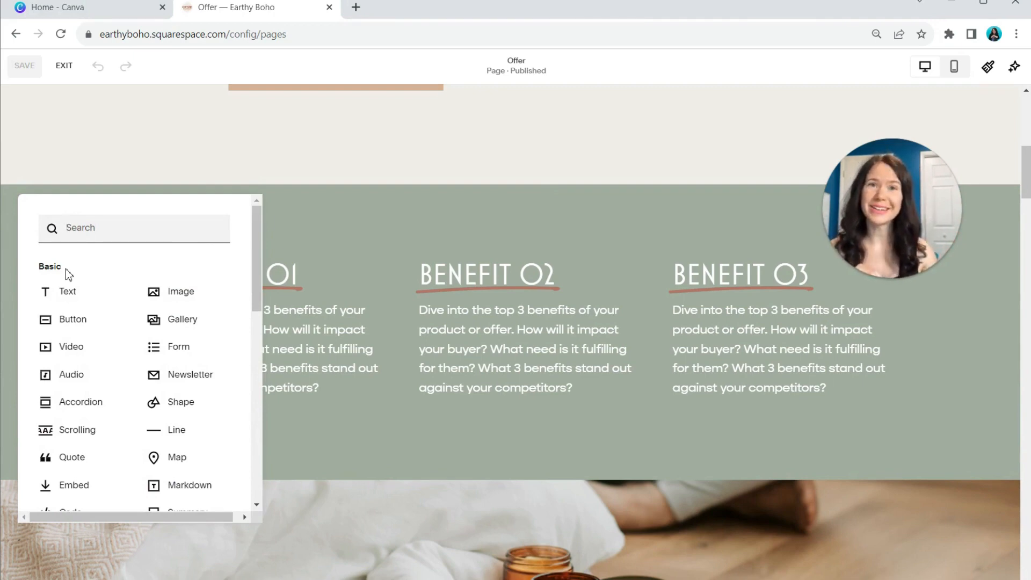
{"action": "left_click", "coordinate": [586, 246]}
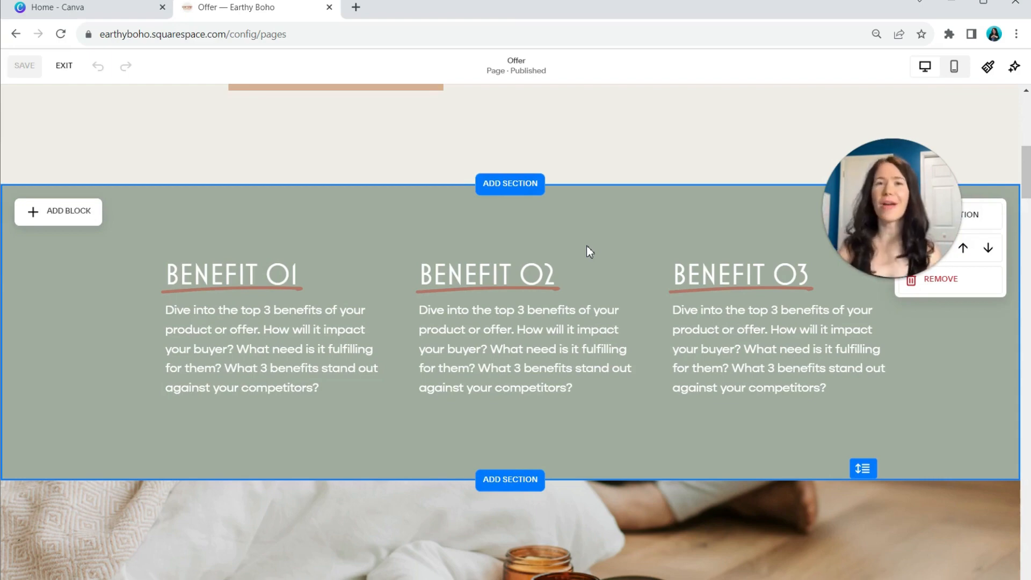
Open the site header for editing and review its site title and logo settings
{"action": "scroll", "coordinate": [586, 245], "scroll_direction": "up", "scroll_amount": 9}
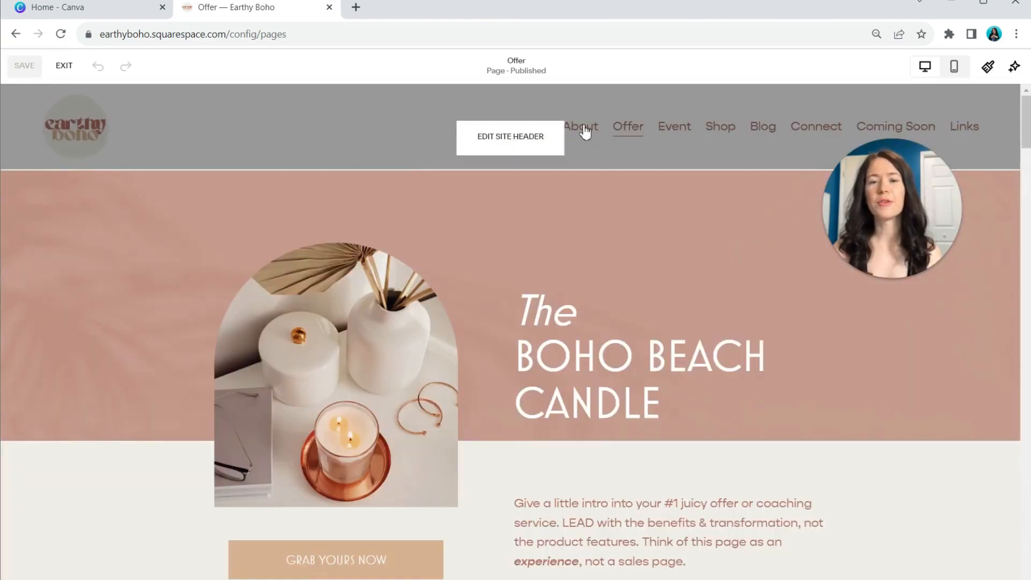
{"action": "left_click", "coordinate": [514, 136]}
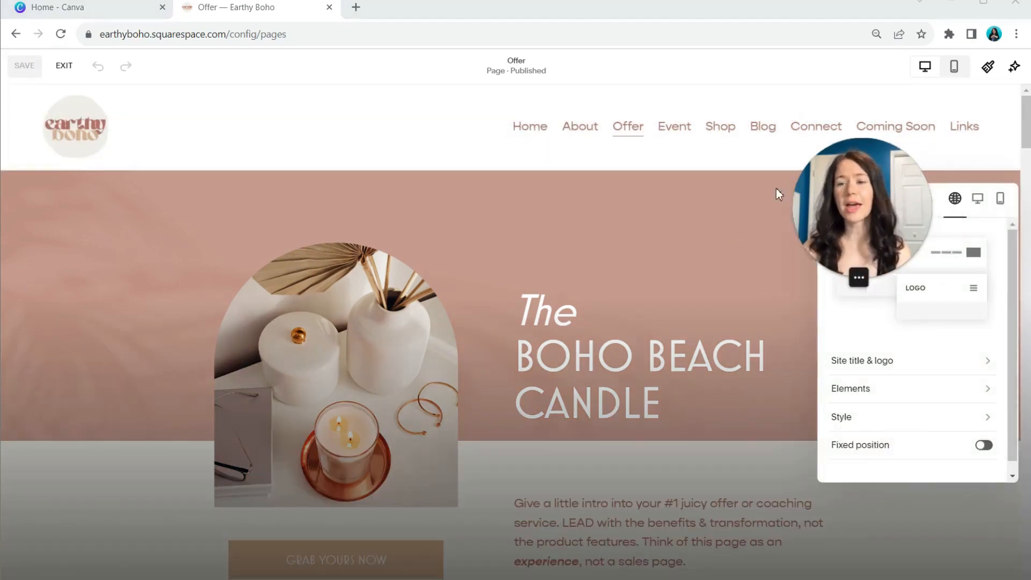
{"action": "left_click", "coordinate": [905, 370]}
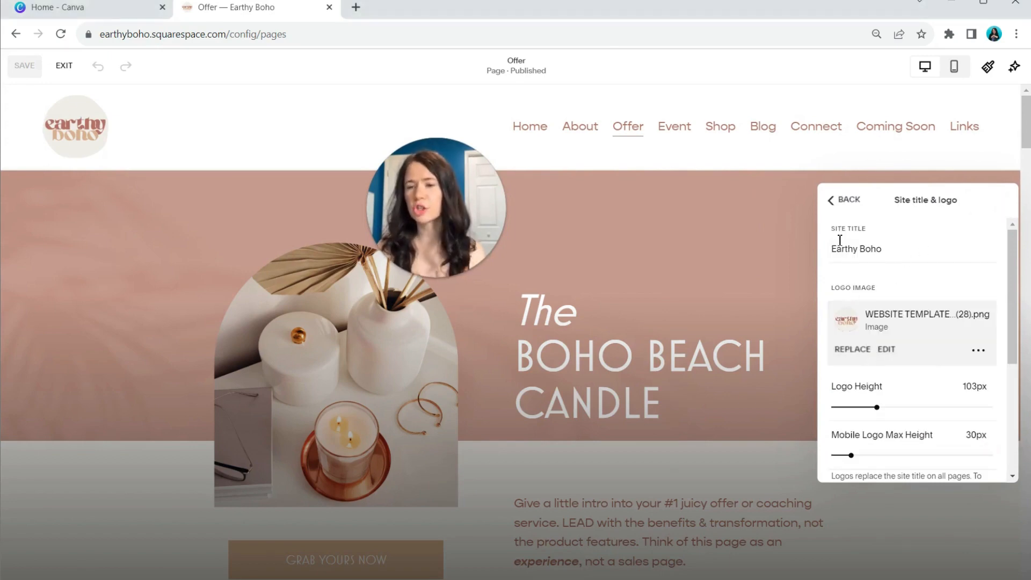
{"action": "left_click", "coordinate": [838, 207]}
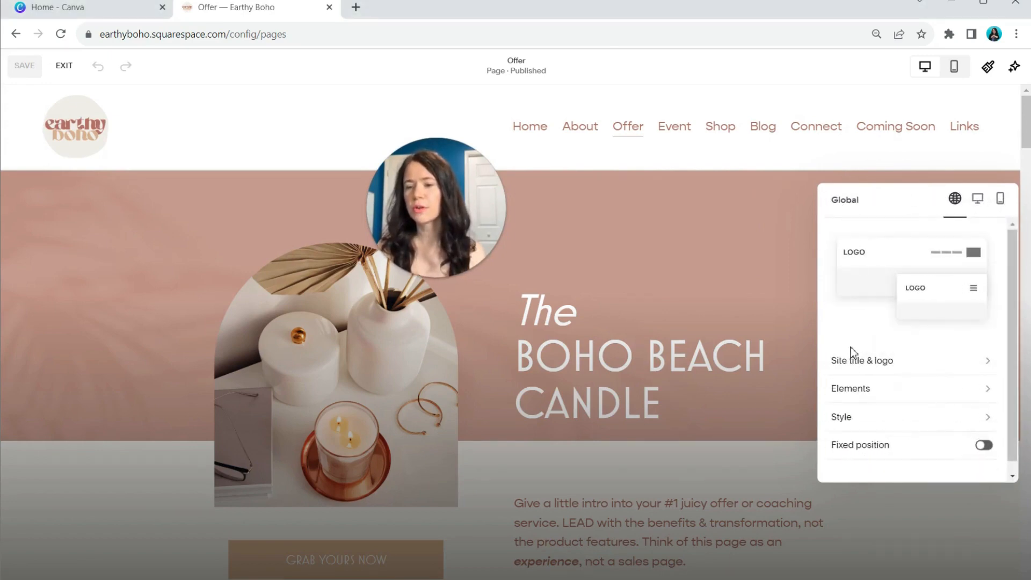
Enable the Button and Social Links elements in the site header
{"action": "left_click", "coordinate": [853, 395]}
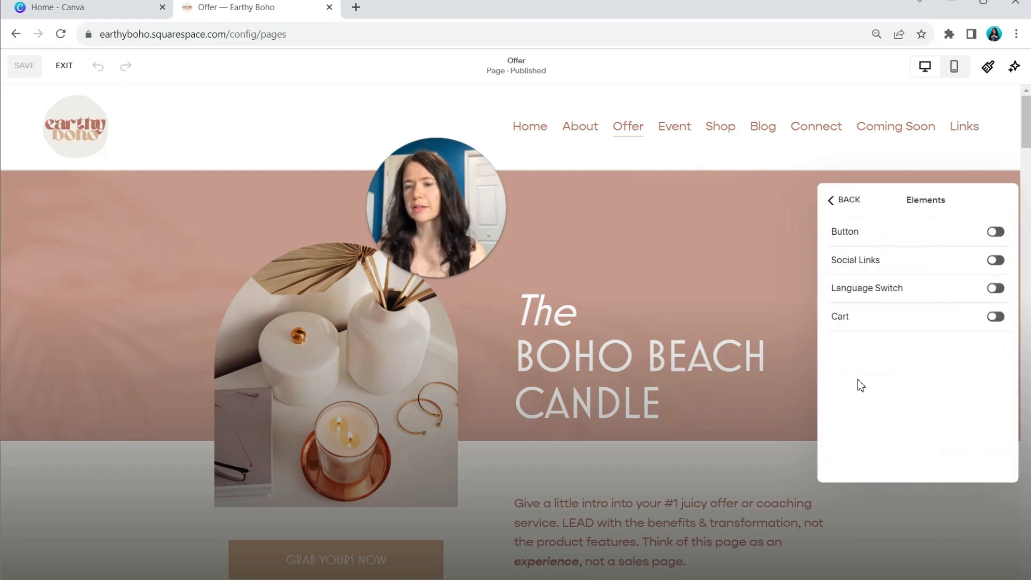
{"action": "left_click", "coordinate": [995, 232]}
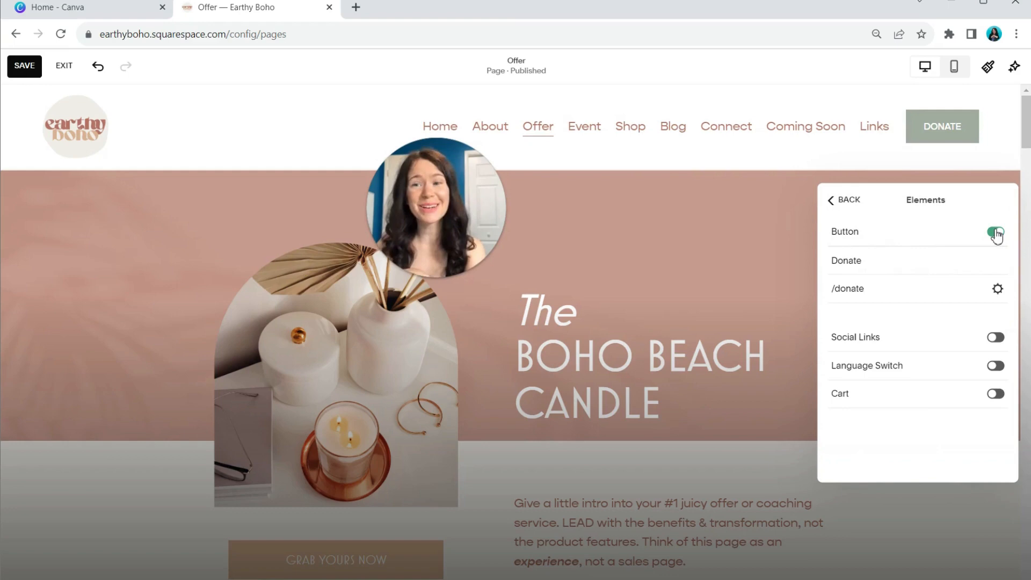
{"action": "left_click", "coordinate": [994, 338]}
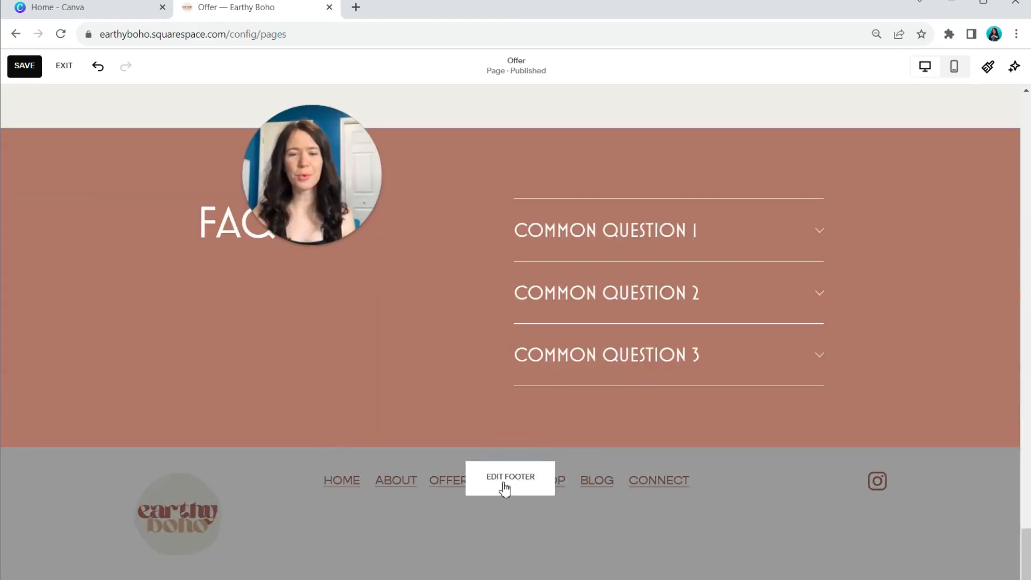
Open the site footer for editing, and leave both the footer and the Offer page editor without saving
{"action": "left_click", "coordinate": [505, 486]}
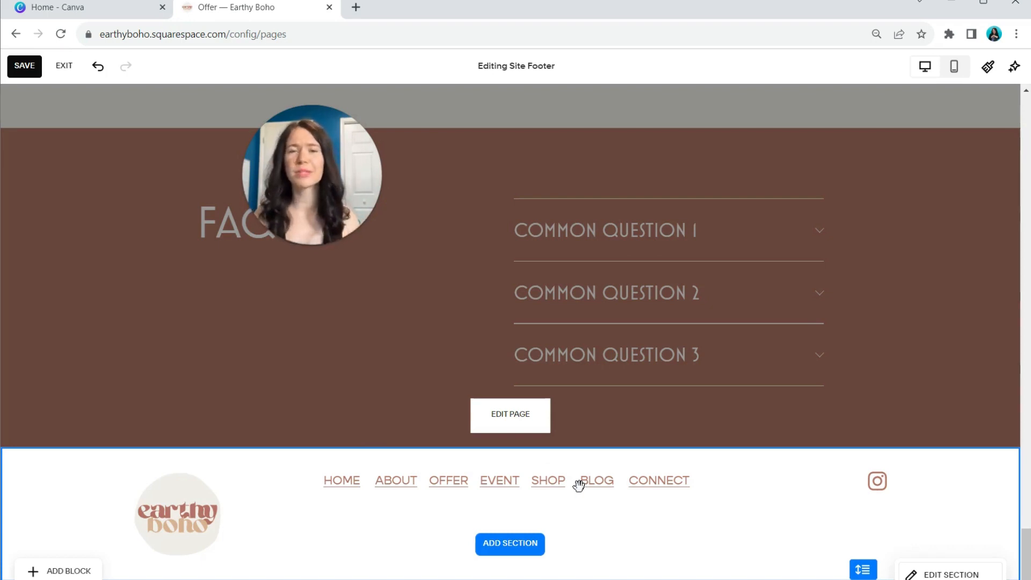
{"action": "left_click", "coordinate": [64, 67]}
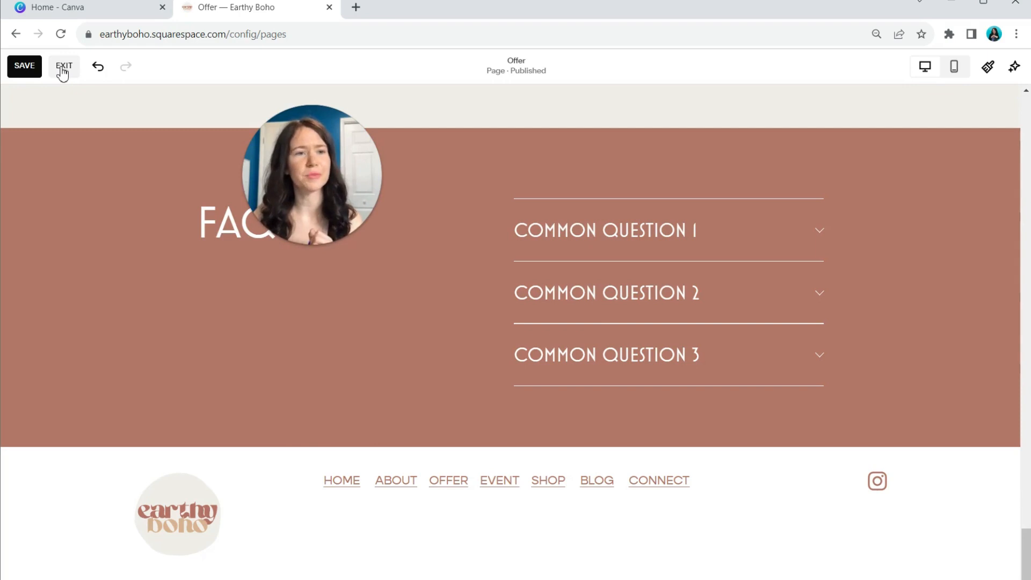
{"action": "left_click", "coordinate": [63, 67]}
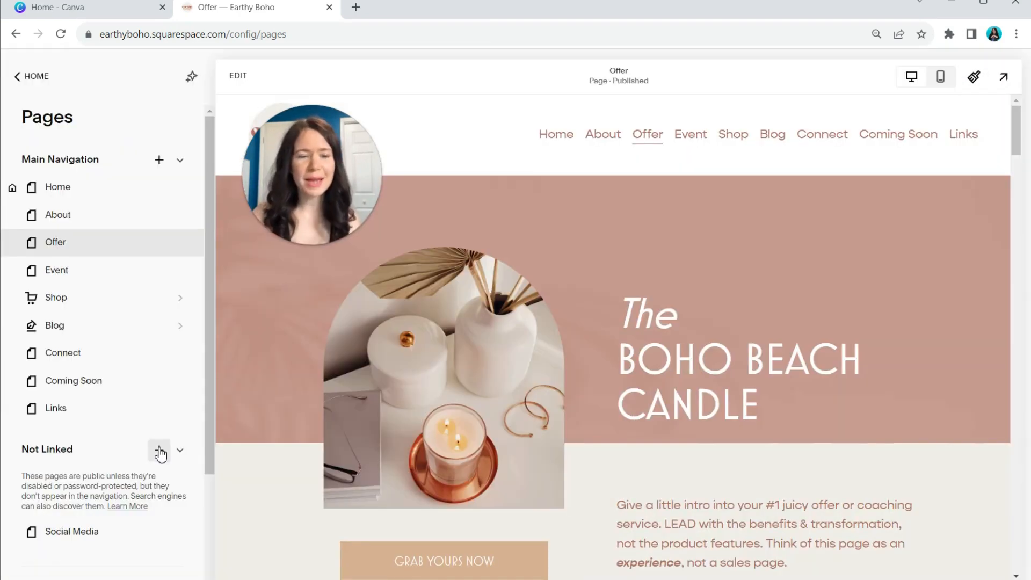
Add a blank page named PLAY to the Not Linked pages
{"action": "scroll", "coordinate": [160, 454], "scroll_direction": "down", "scroll_amount": 3}
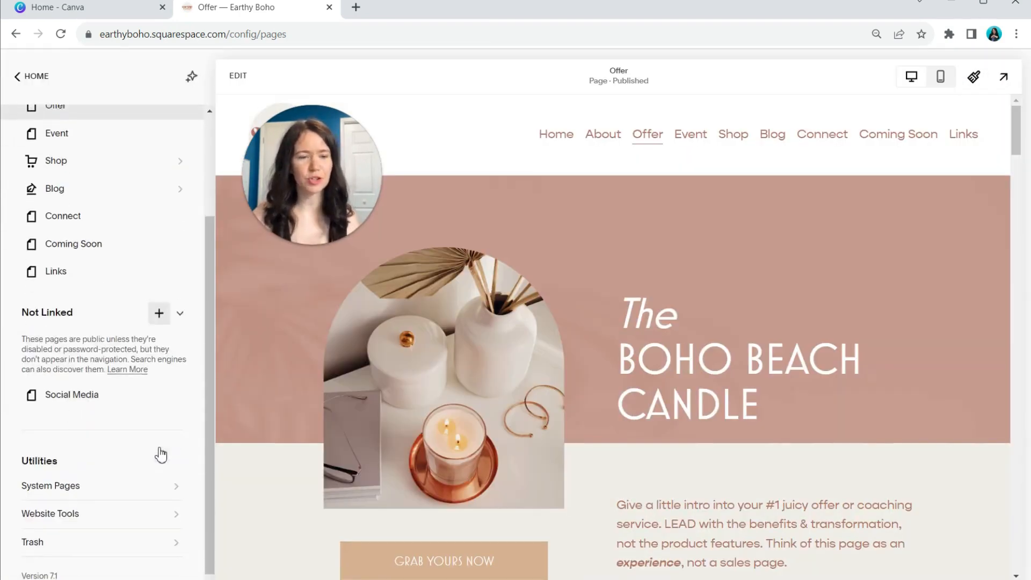
{"action": "left_click", "coordinate": [158, 311]}
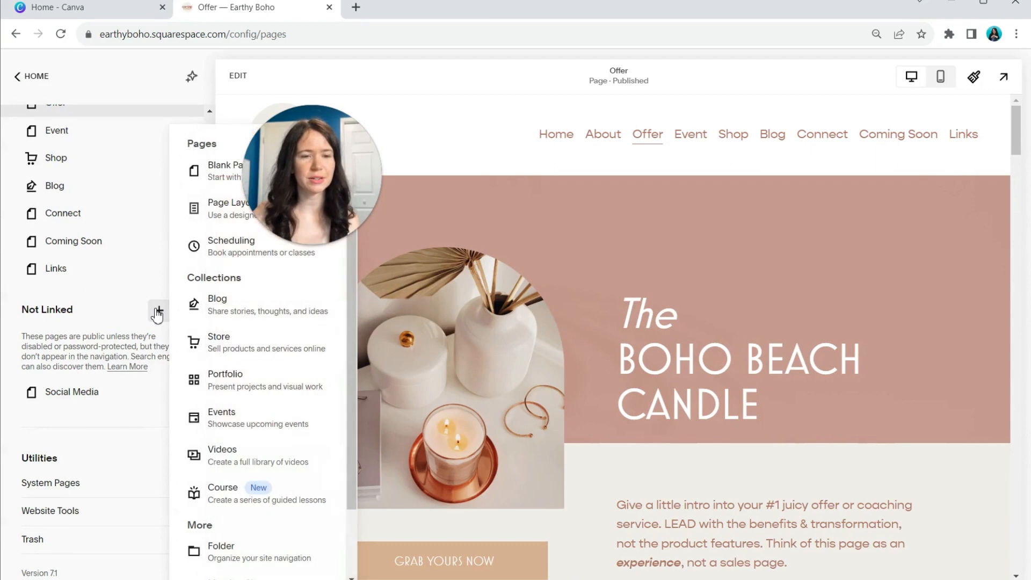
{"action": "left_click", "coordinate": [215, 183]}
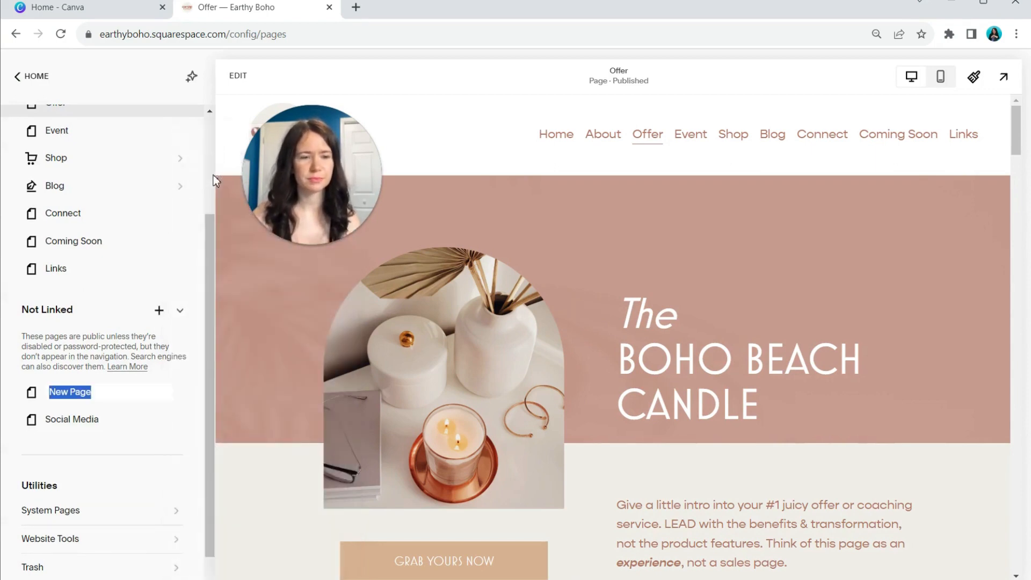
{"action": "type", "text": "PLAY"}
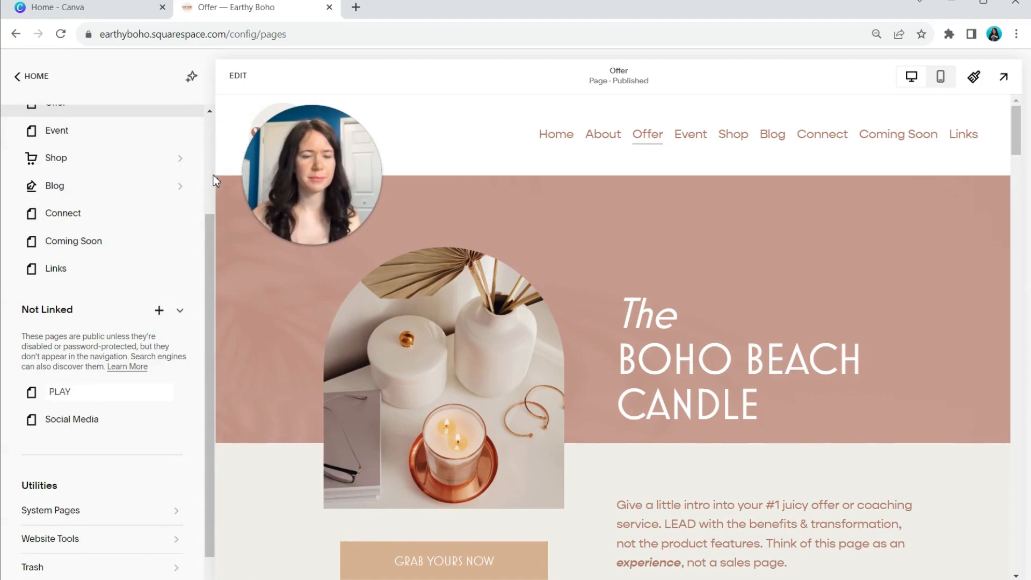
{"action": "key", "text": "Return"}
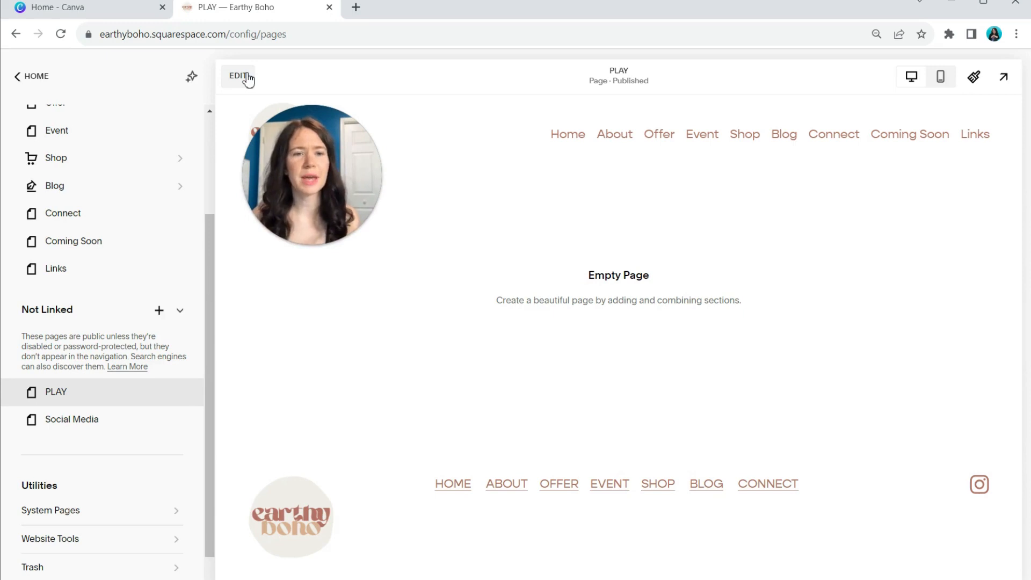
Open the PLAY page for editing and add the saved green "Meet Your Hosts" section to it
{"action": "left_click", "coordinate": [238, 76]}
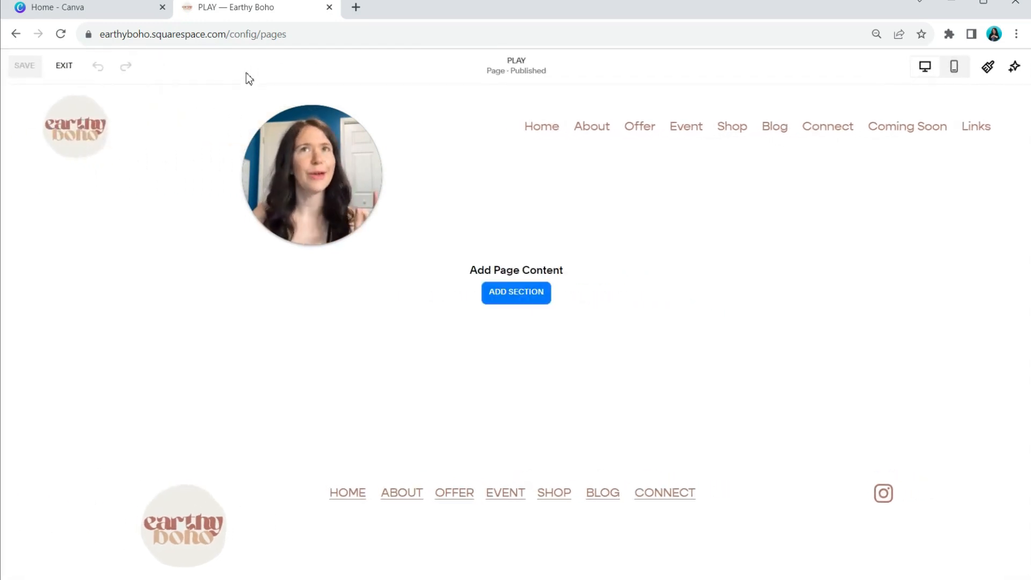
{"action": "left_click", "coordinate": [528, 301]}
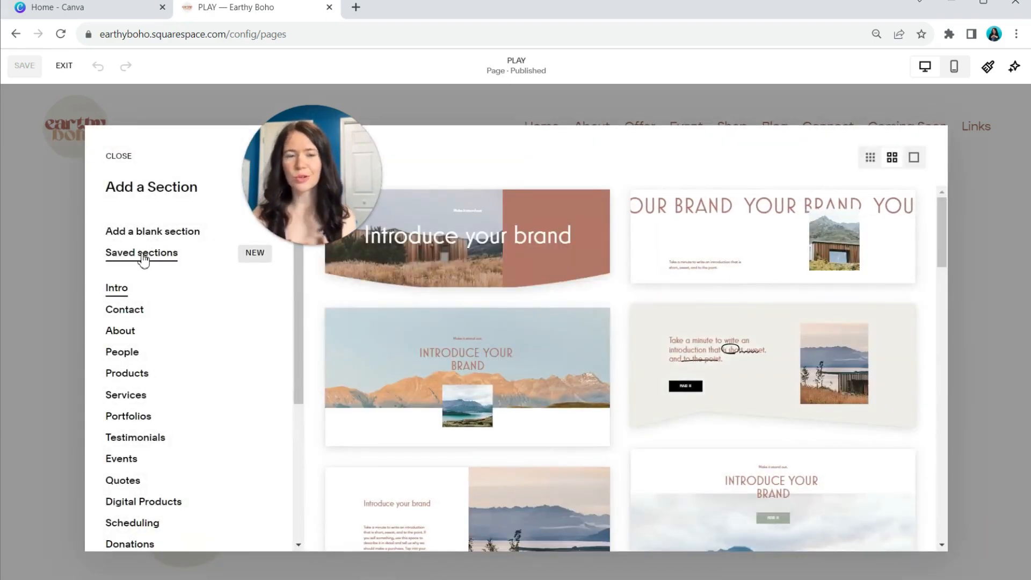
{"action": "left_click", "coordinate": [143, 256]}
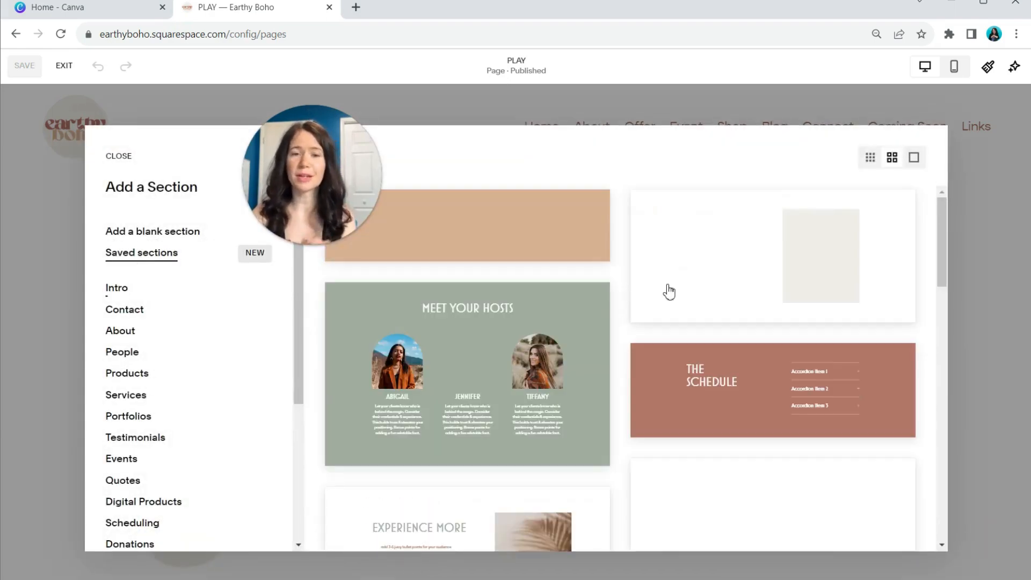
{"action": "left_click", "coordinate": [448, 356]}
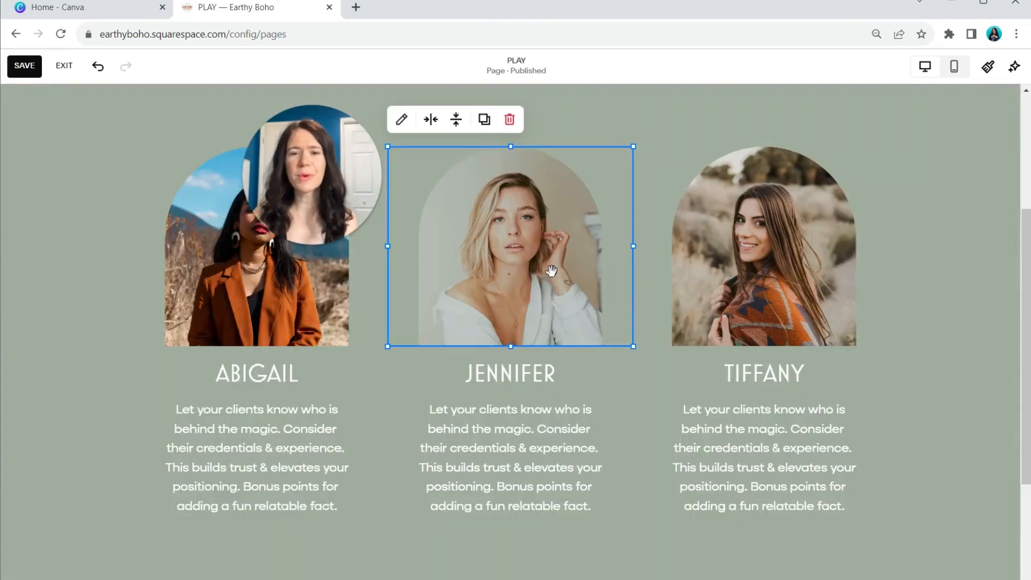
Move the middle host's photo over the third host's photo and their name beside the first, and replace their description with "jhvbsrbgbdvkdb"
{"action": "left_click_drag", "start_coordinate": [552, 270], "coordinate": [644, 246]}
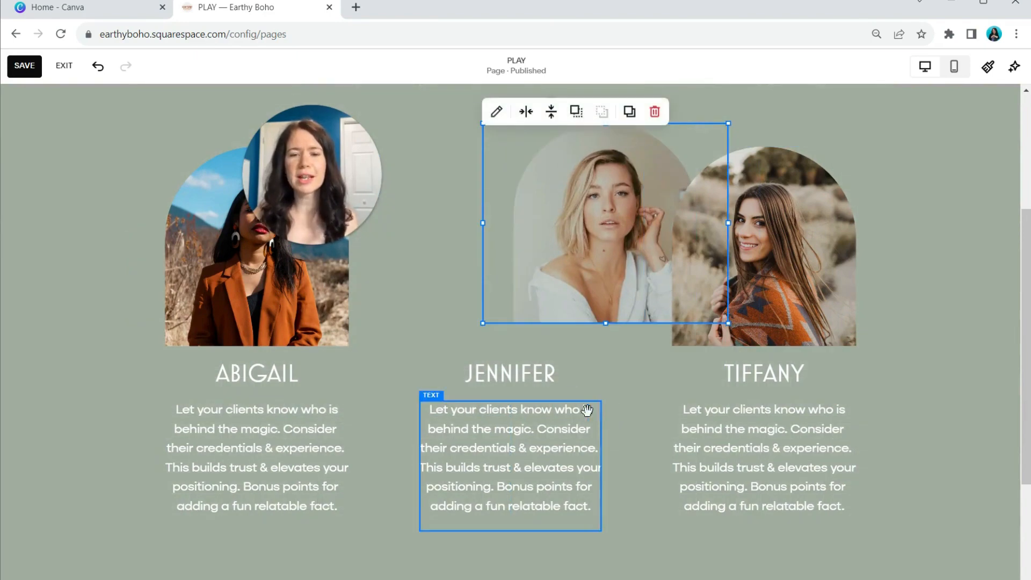
{"action": "left_click_drag", "start_coordinate": [565, 370], "coordinate": [331, 295]}
{"action": "type", "text": "jhvbsrbgbd"}
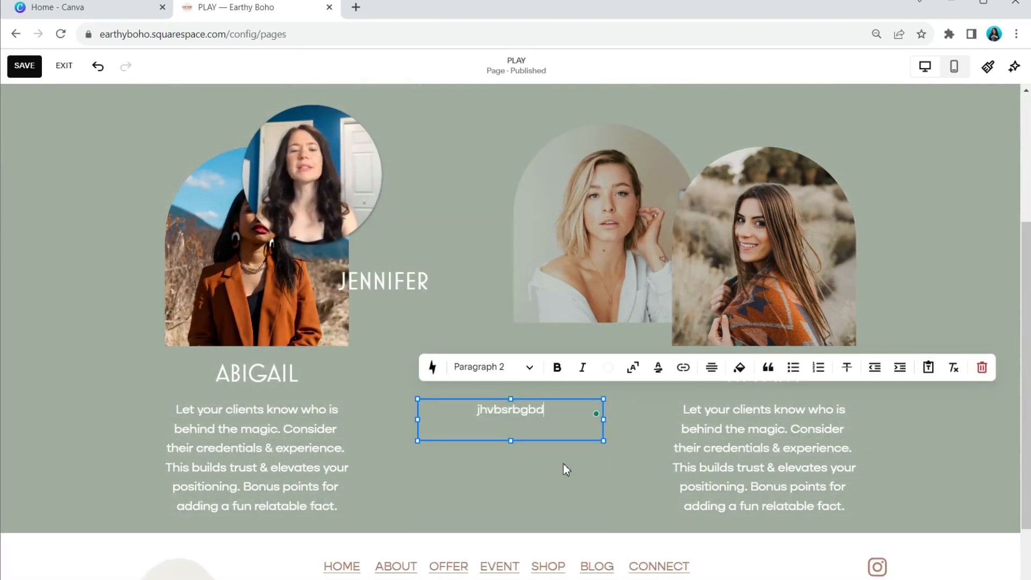
{"action": "type", "text": "vkdb"}
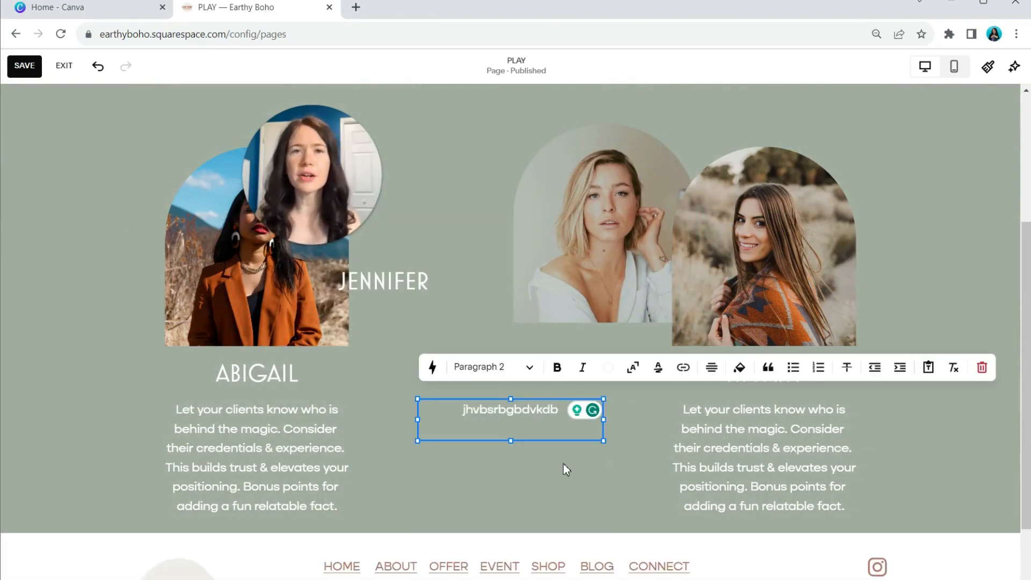